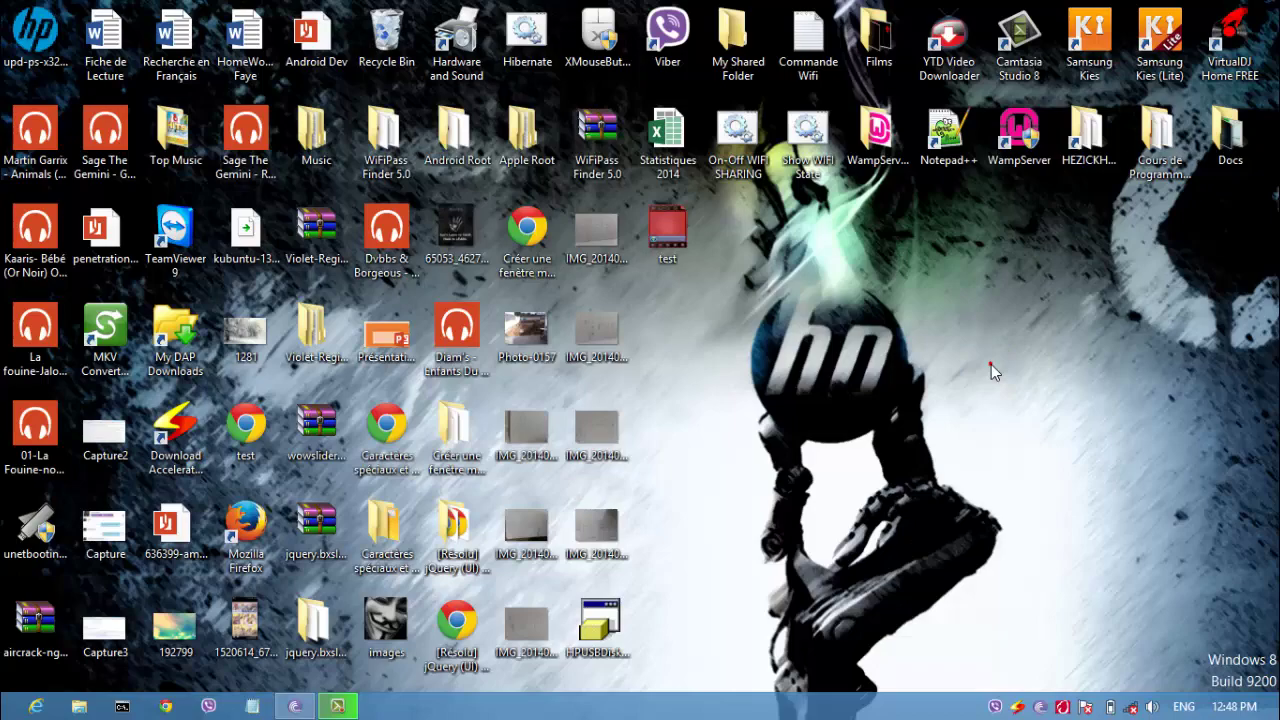
# Step: Search for cmd on the Start screen and run Command Prompt as administrator, placed centre-right
pyautogui.press('super')
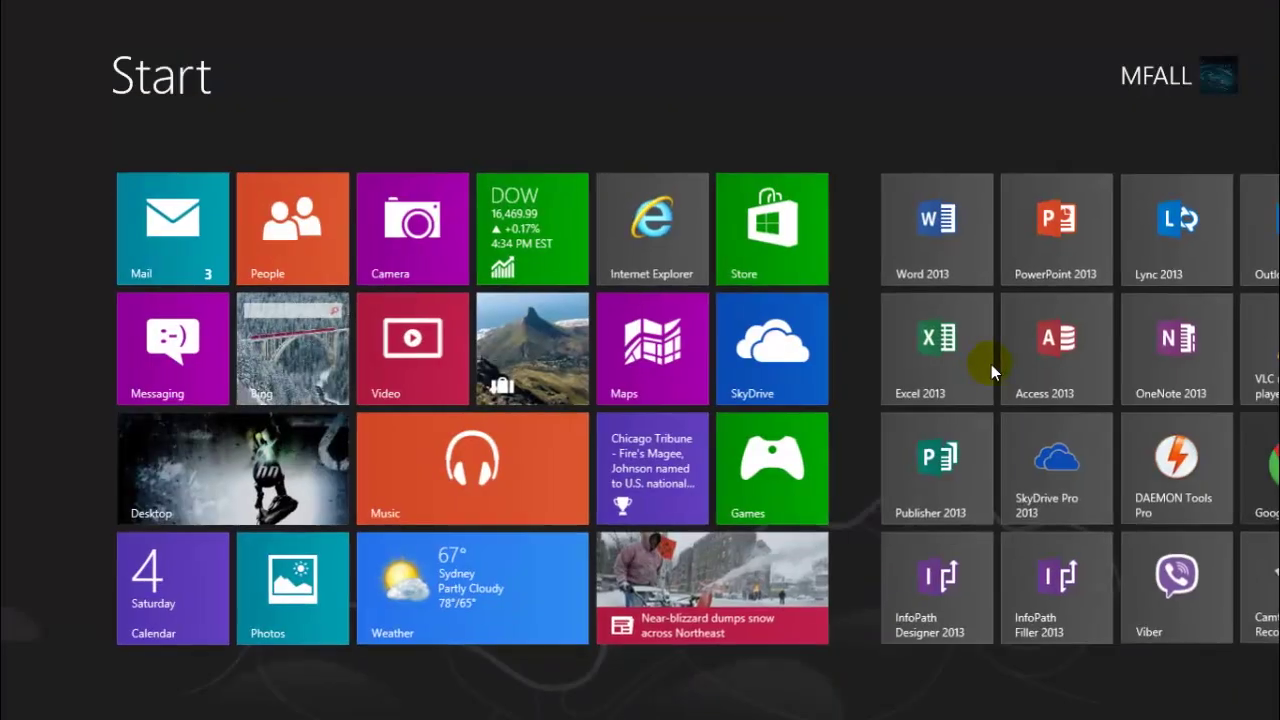
pyautogui.write('cmd')
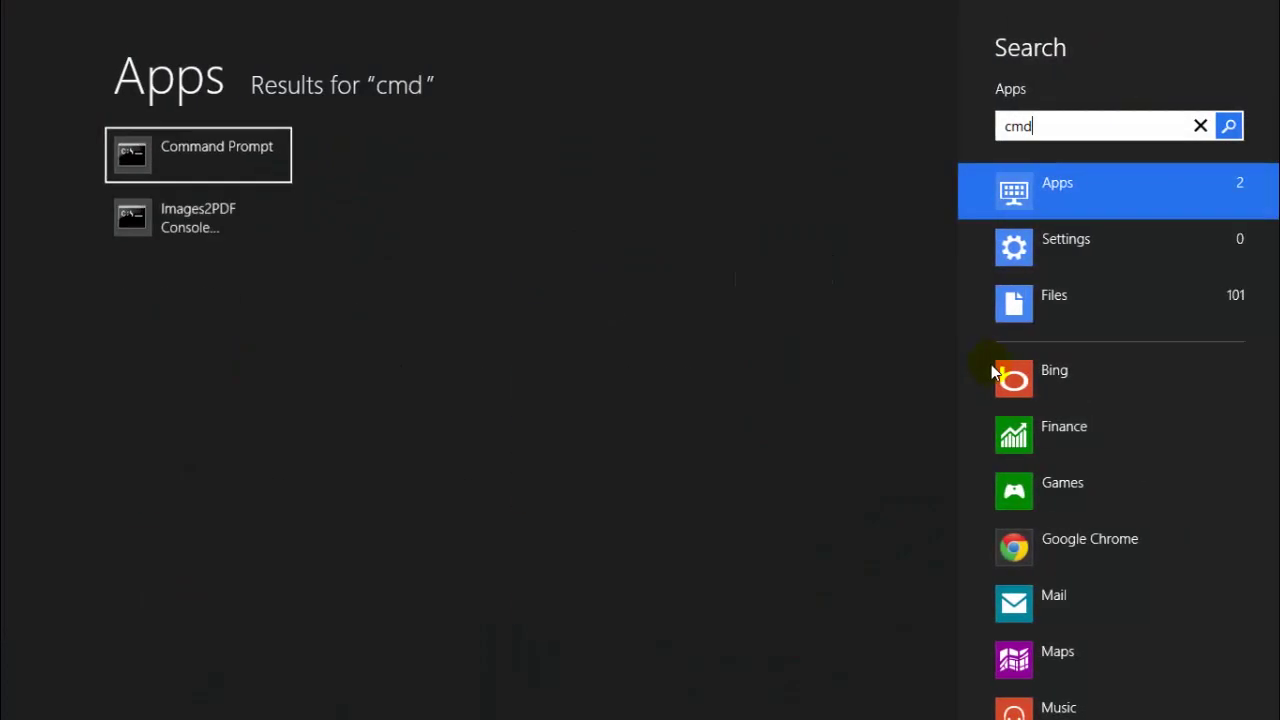
pyautogui.rightClick(167, 152)
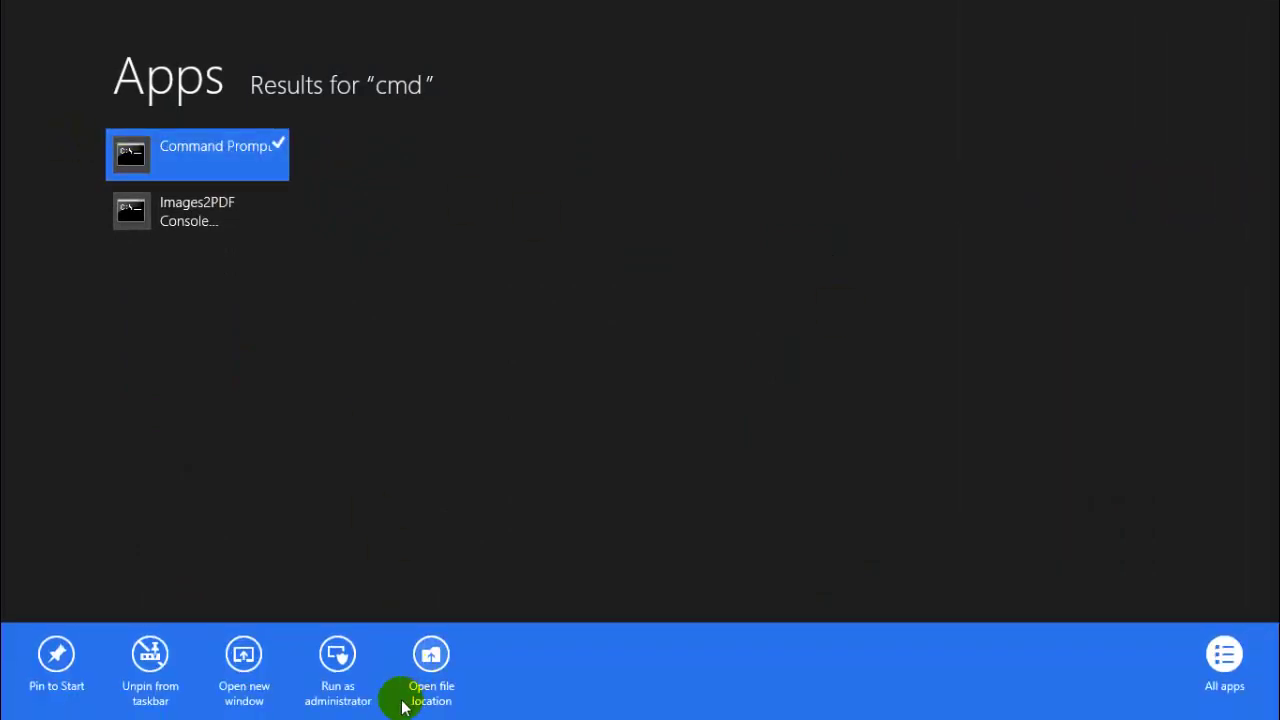
pyautogui.click(338, 660)
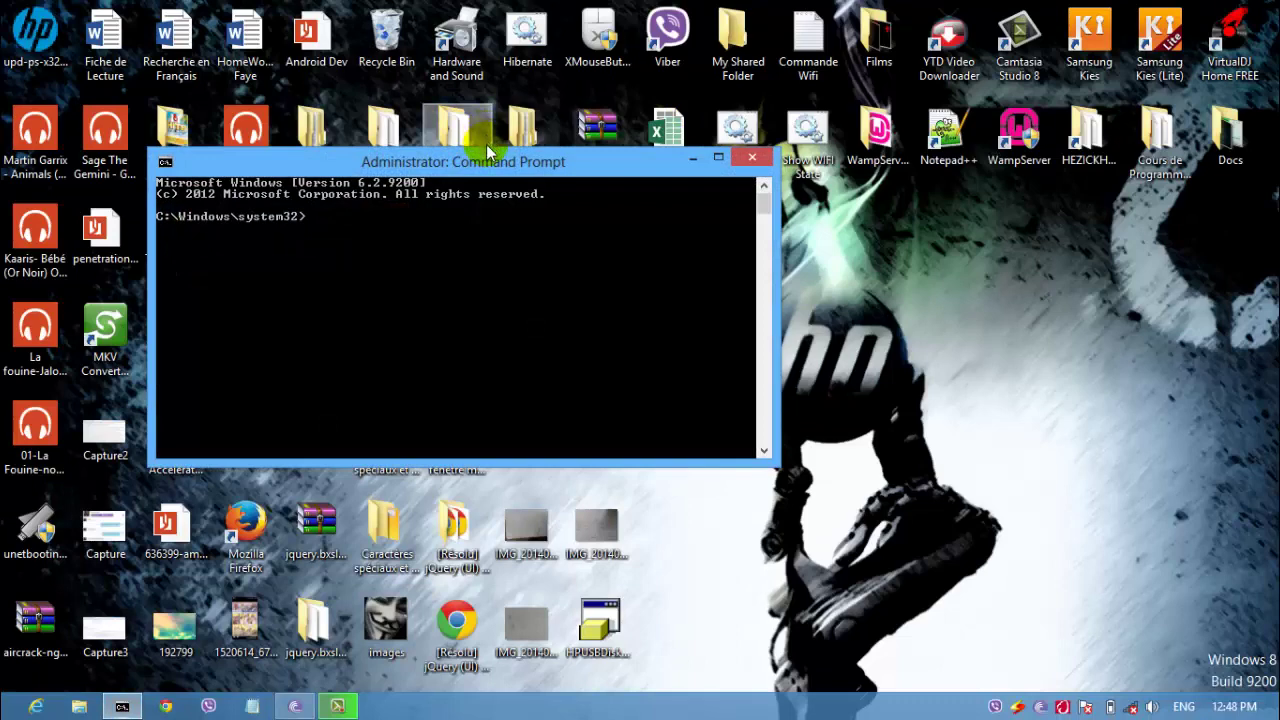
pyautogui.moveTo(485, 160); pyautogui.dragTo(813, 239)
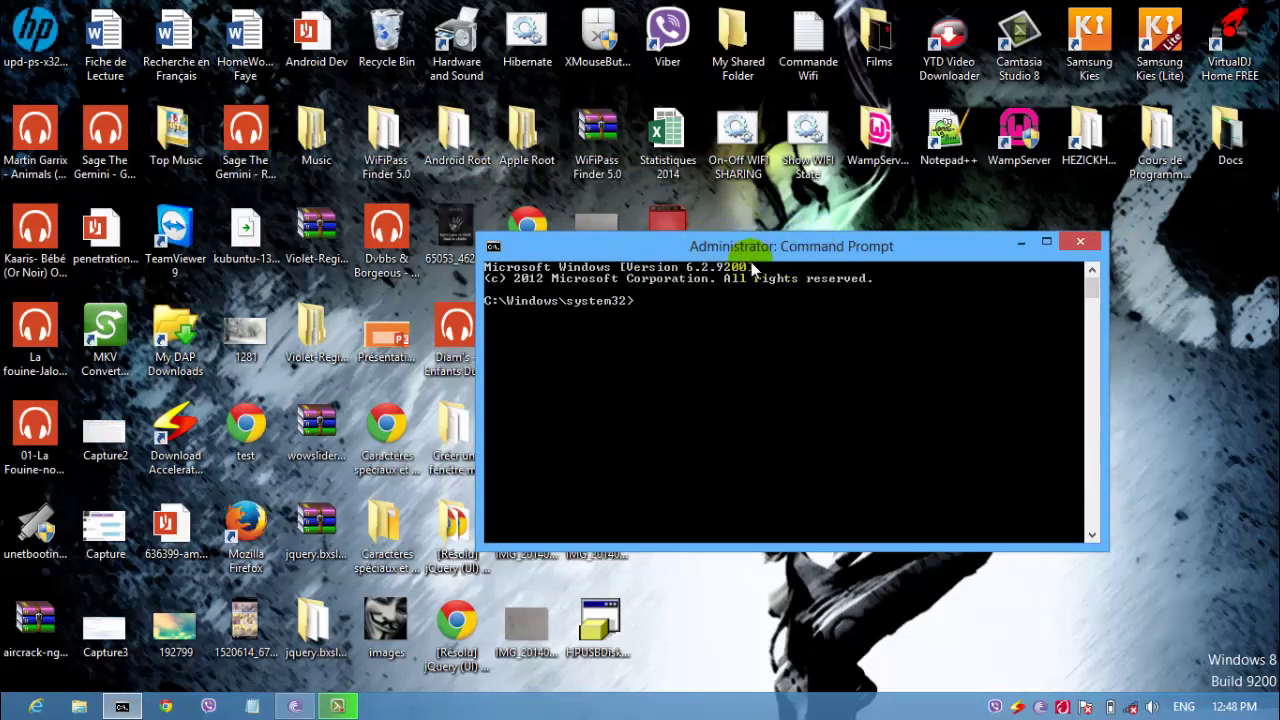
# Step: Enter netsh wlan set hostednetwork mode=allow ssid="hezickhack" with the network's key passphrase
pyautogui.click(818, 251)
pyautogui.click(702, 248)
pyautogui.write('netsh wlan set hostednetwo')
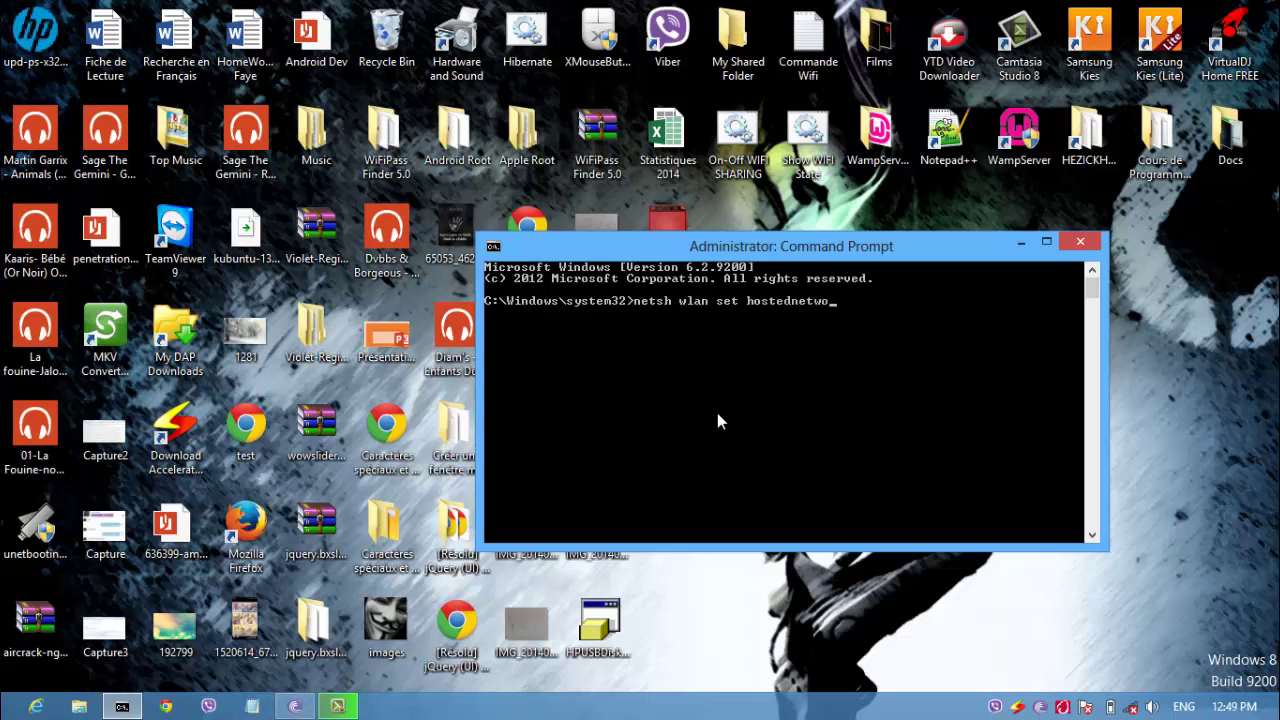
pyautogui.write('rk mode=allow ssid="')
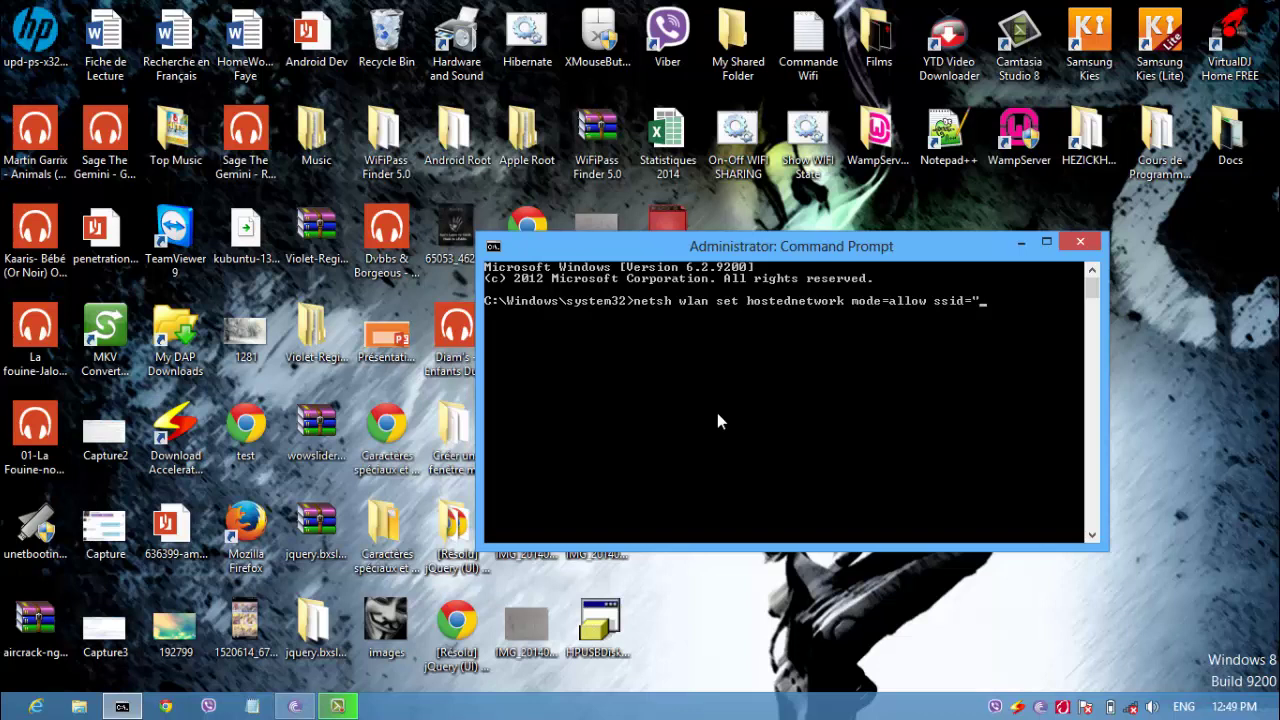
pyautogui.write('hezickhack" key=')
pyautogui.write('test11')
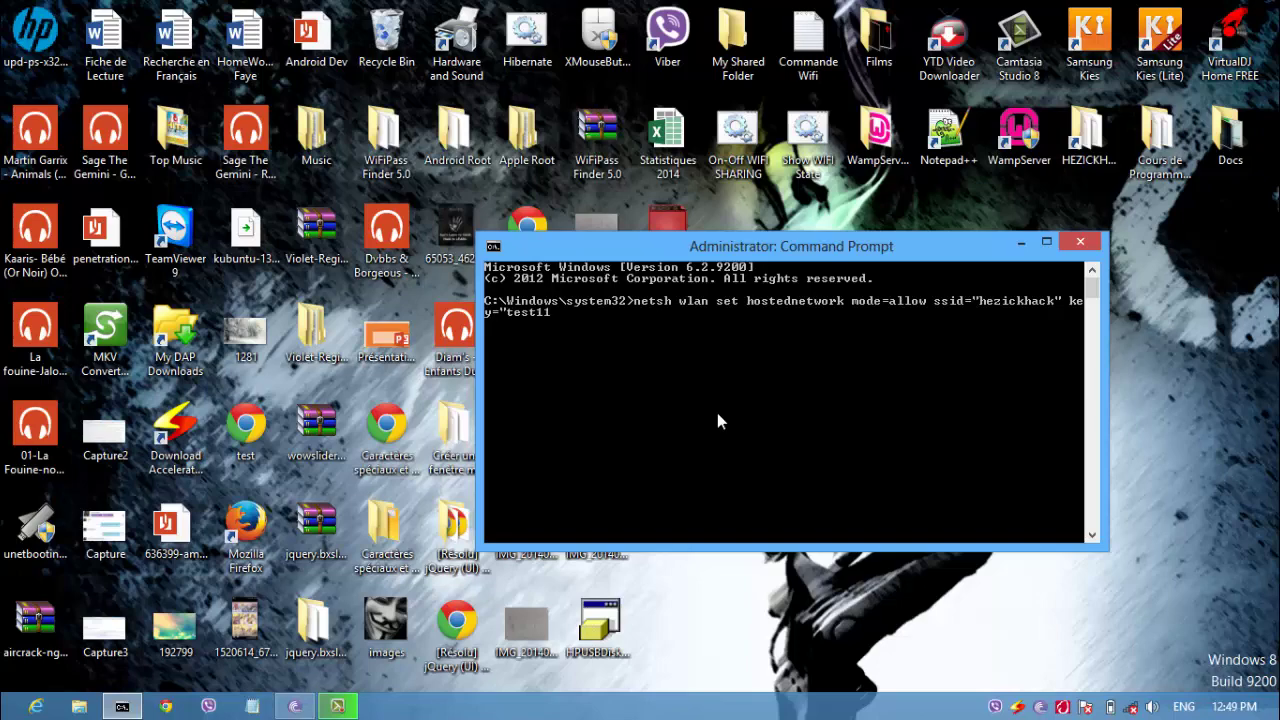
pyautogui.write('11"')
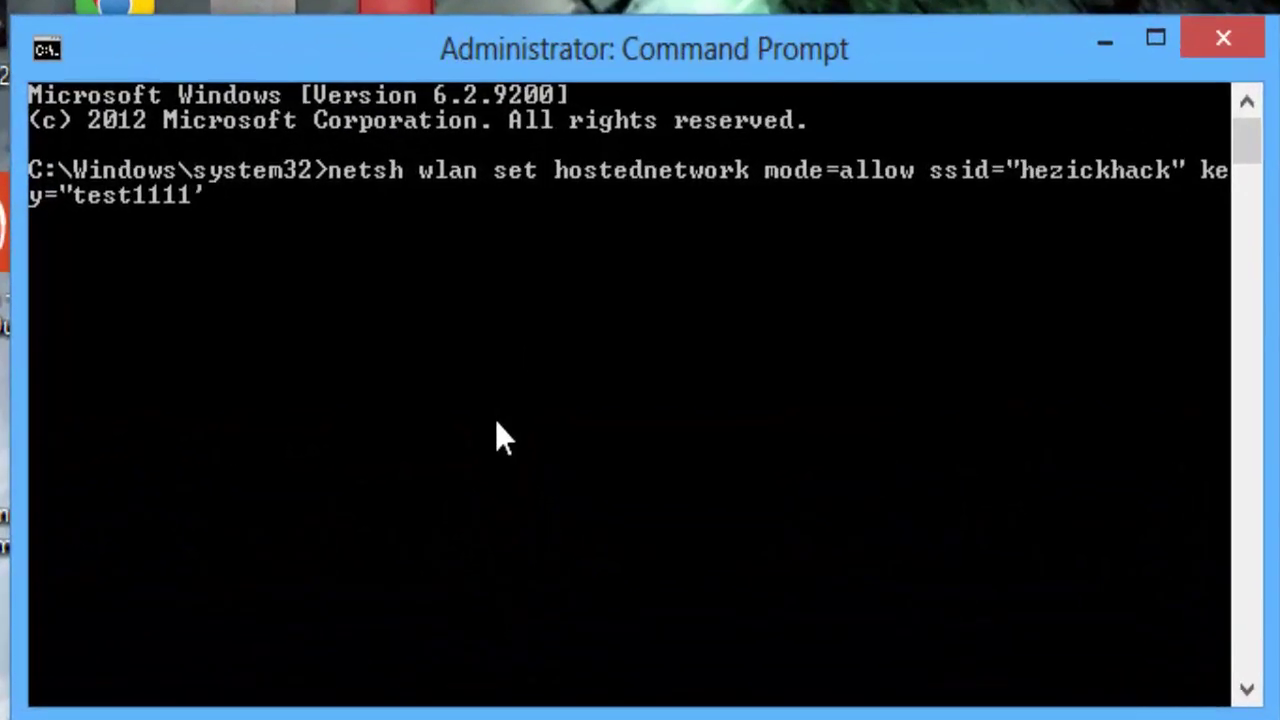
pyautogui.press('BackSpace')
# Step: Fix the closing quote and run the hosted network set command
pyautogui.write('""')
pyautogui.press('BackSpace')
pyautogui.press('Return')
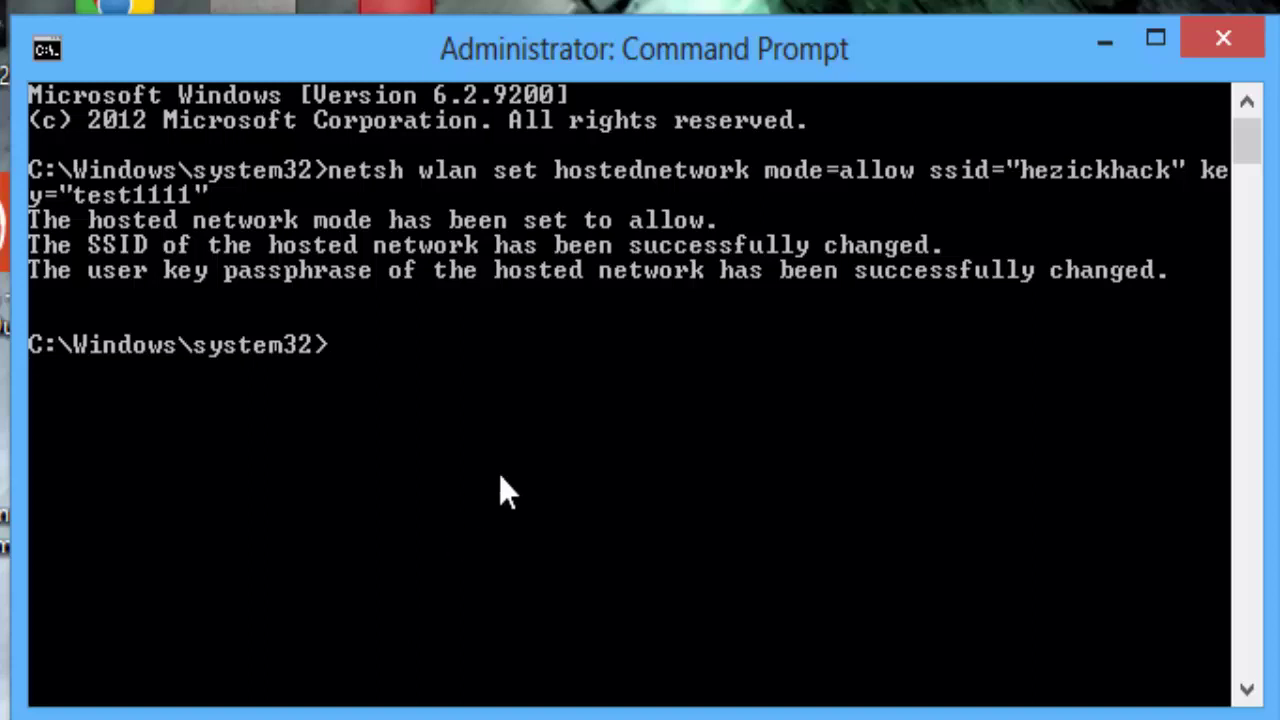
# Step: Run netsh wlan start hostednetwork, then minimize the console
pyautogui.write('netsh l')
pyautogui.press('BackSpace')
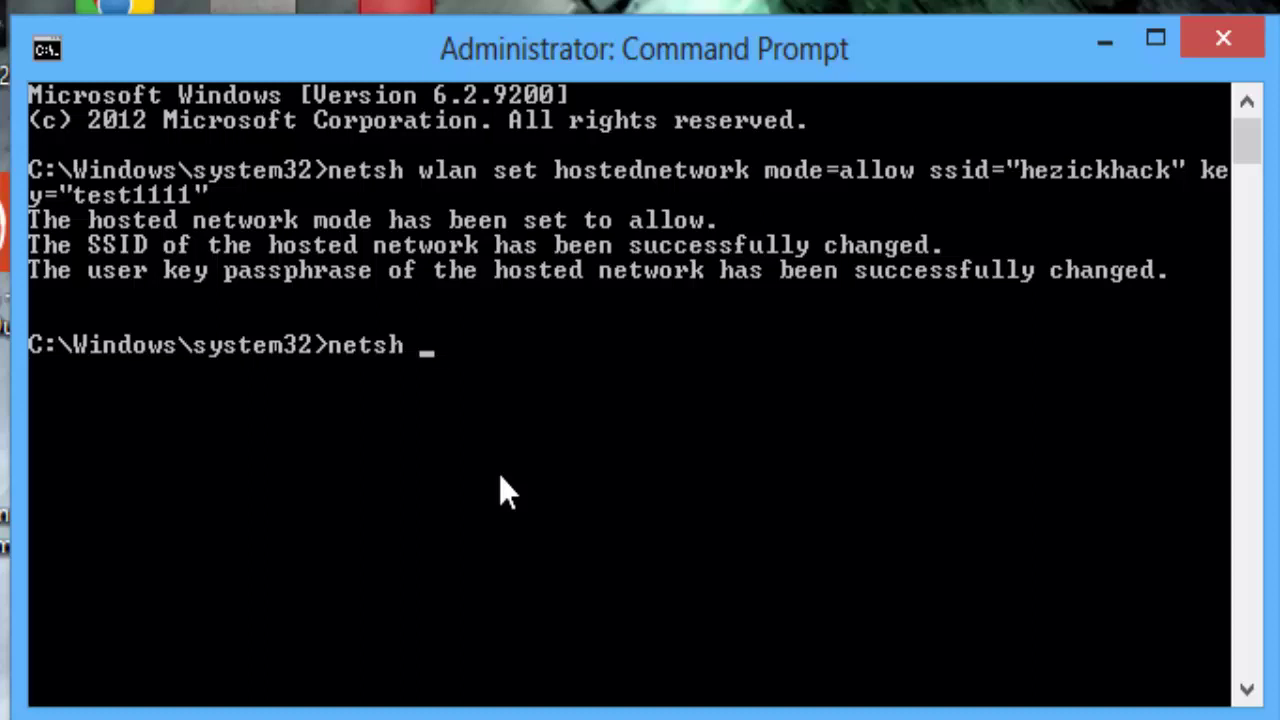
pyautogui.write('wlan start h')
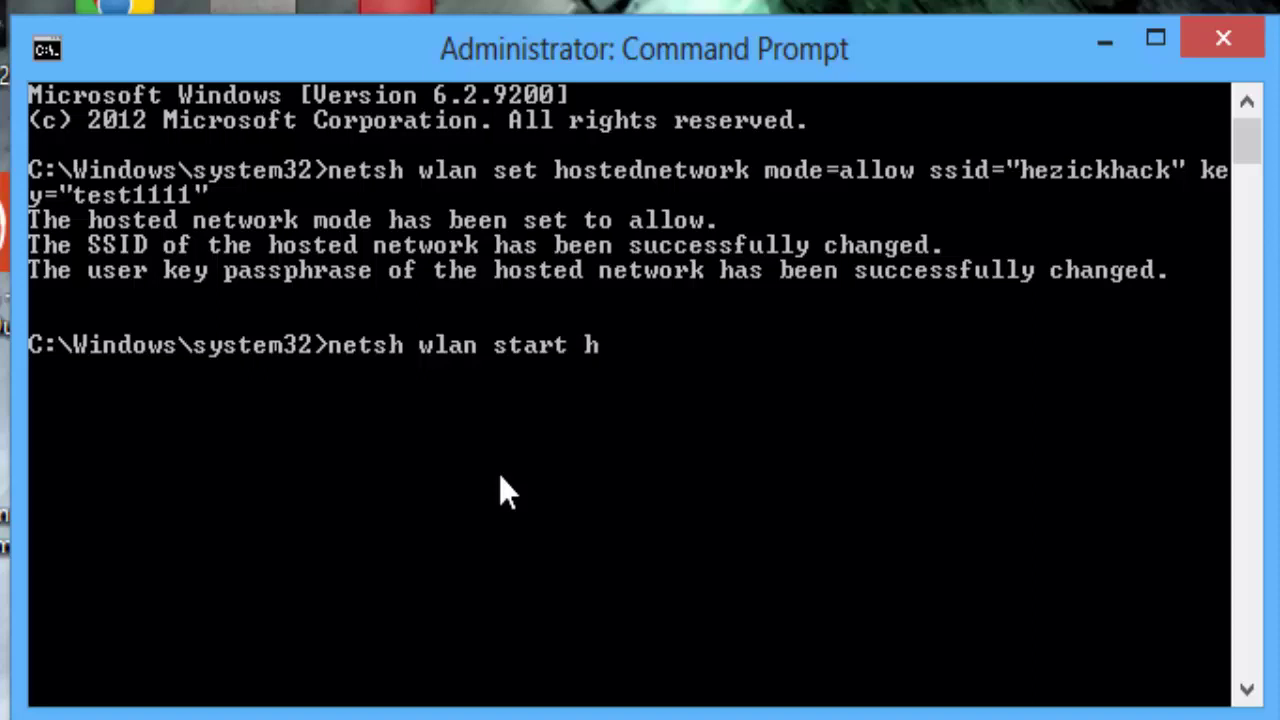
pyautogui.write('ostedn')
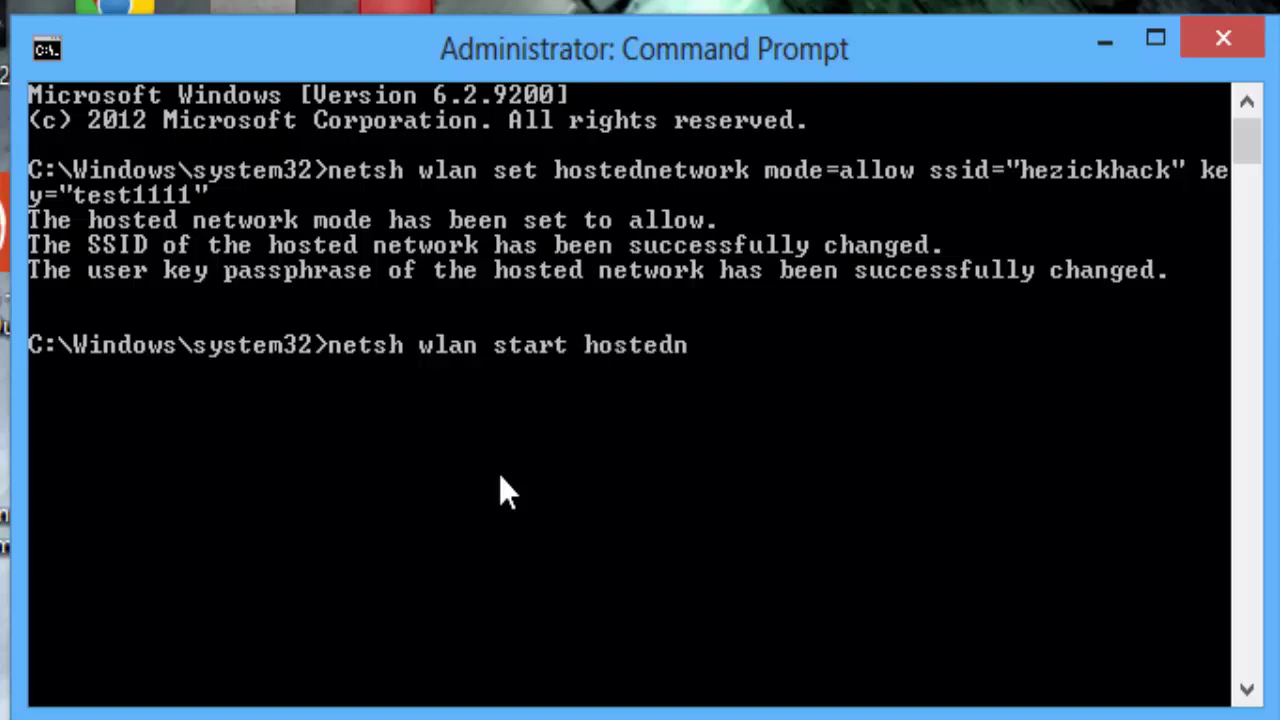
pyautogui.write('etwork')
pyautogui.press('Return')
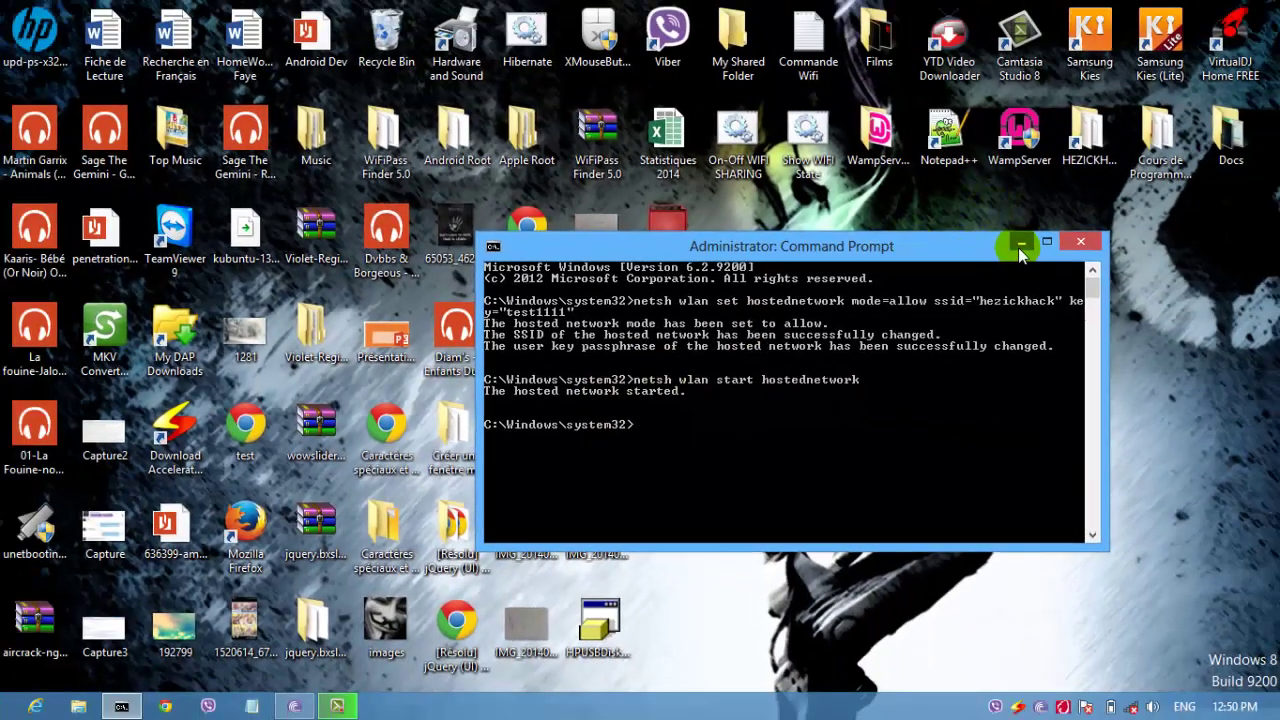
pyautogui.click(1027, 229)
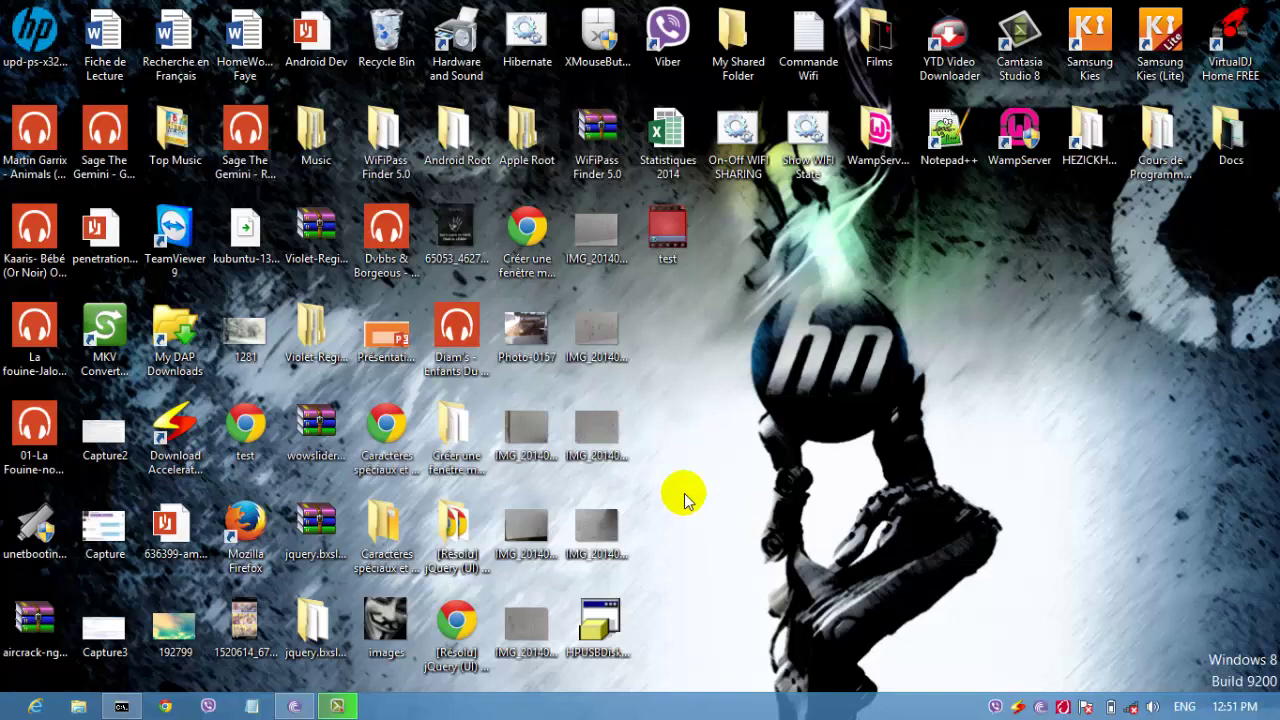
# Step: Run ncpa.cpl from the Run dialog to open Network Connections
pyautogui.press('super+r')
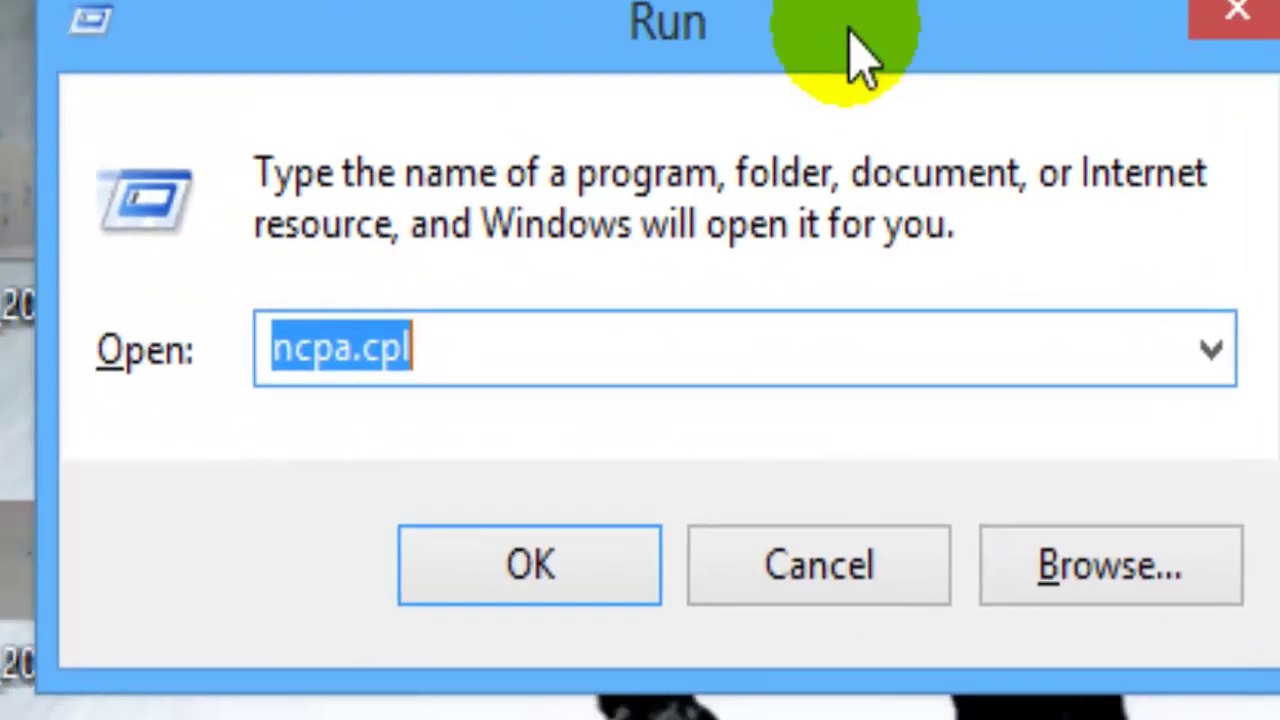
pyautogui.click(34, 657)
pyautogui.press('BackSpace')
pyautogui.press('BackSpace')
pyautogui.press('BackSpace')
pyautogui.press('BackSpace')
pyautogui.press('BackSpace')
pyautogui.press('BackSpace')
pyautogui.press('BackSpace')
pyautogui.press('BackSpace')
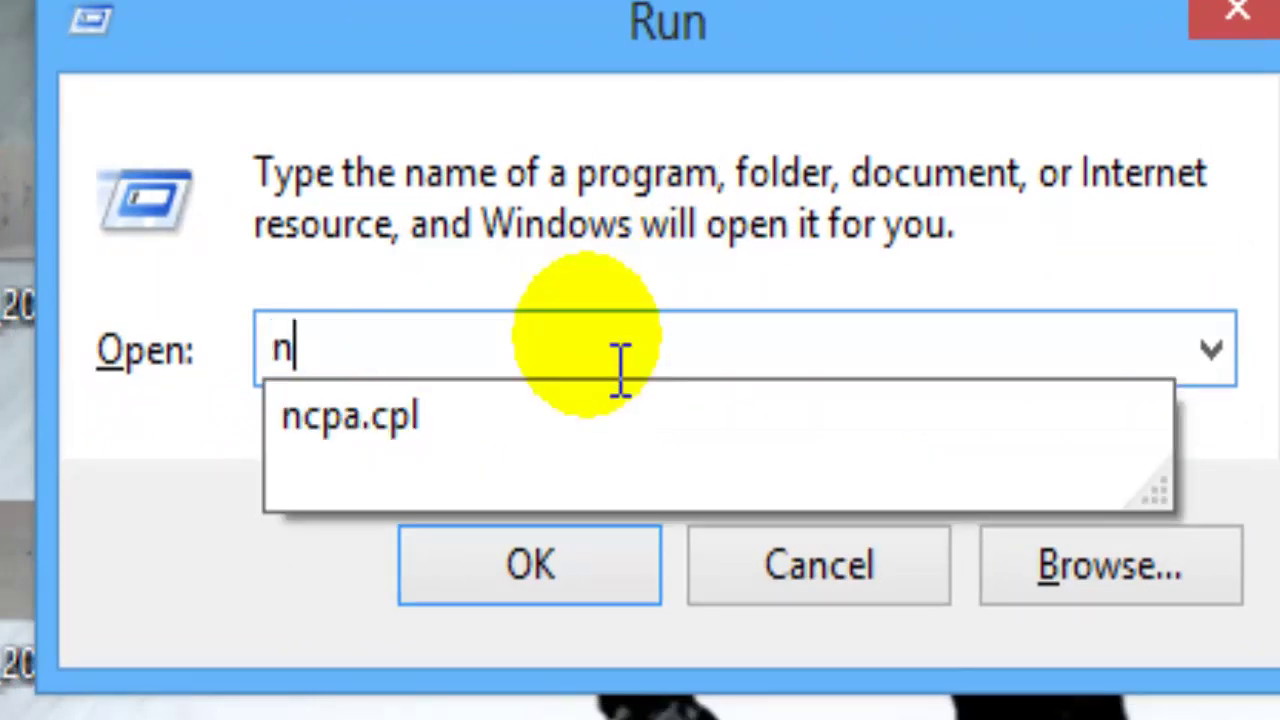
pyautogui.write('nc')
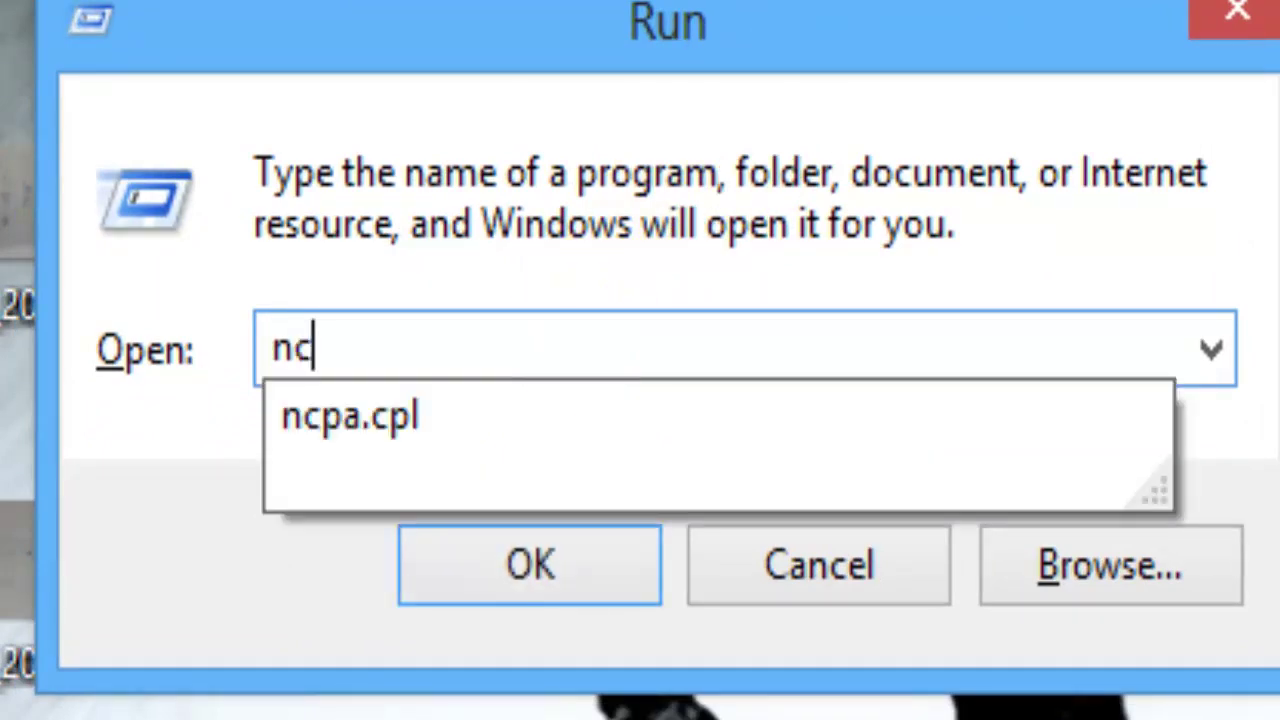
pyautogui.write('pa.')
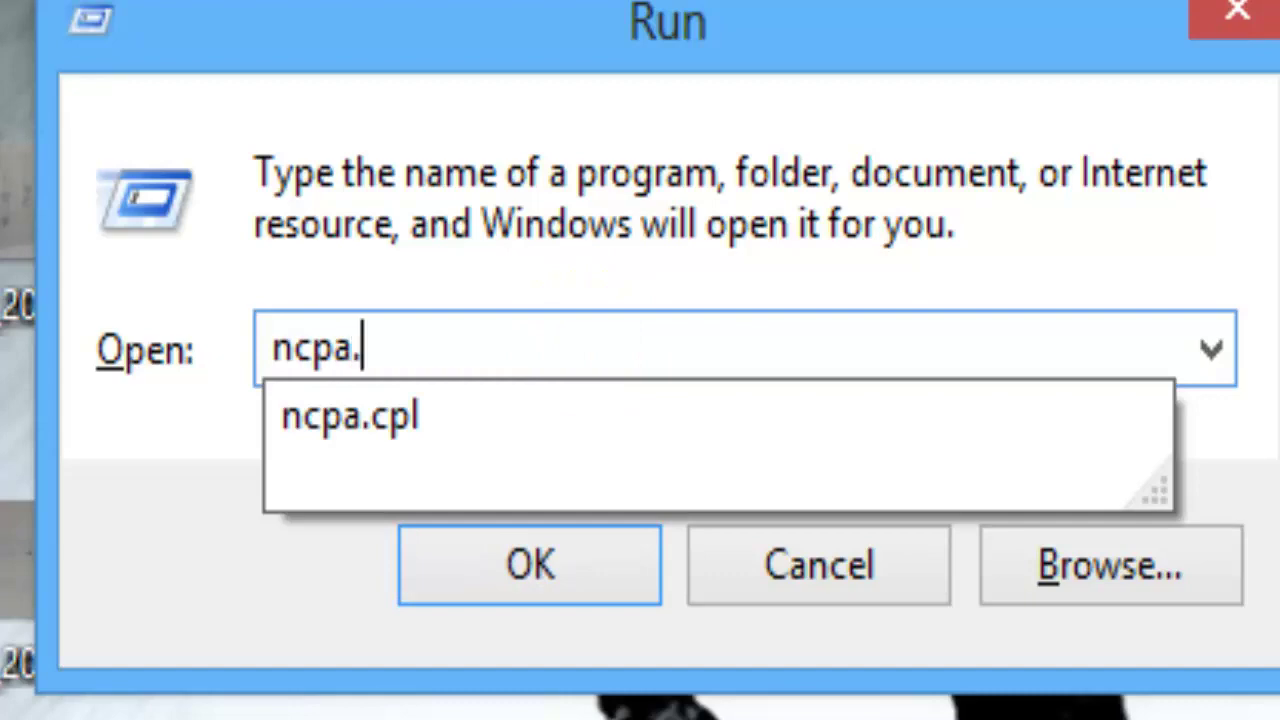
pyautogui.write('cpl')
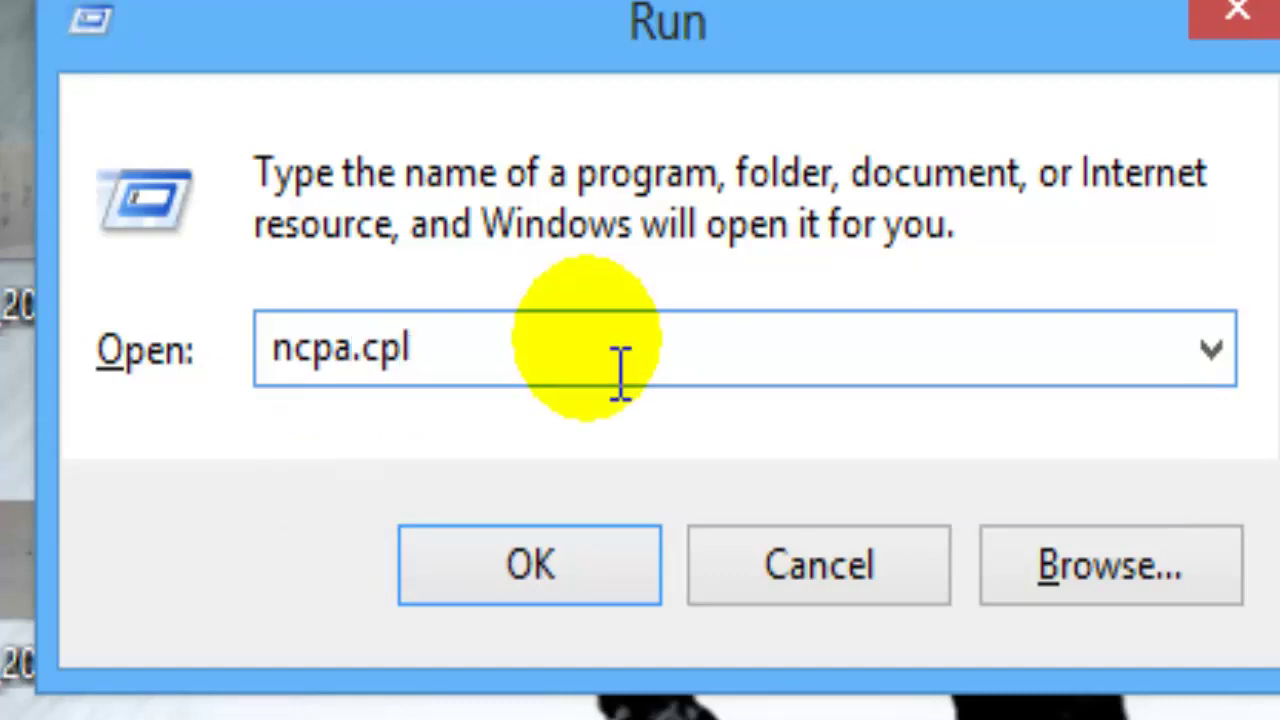
pyautogui.click(580, 570)
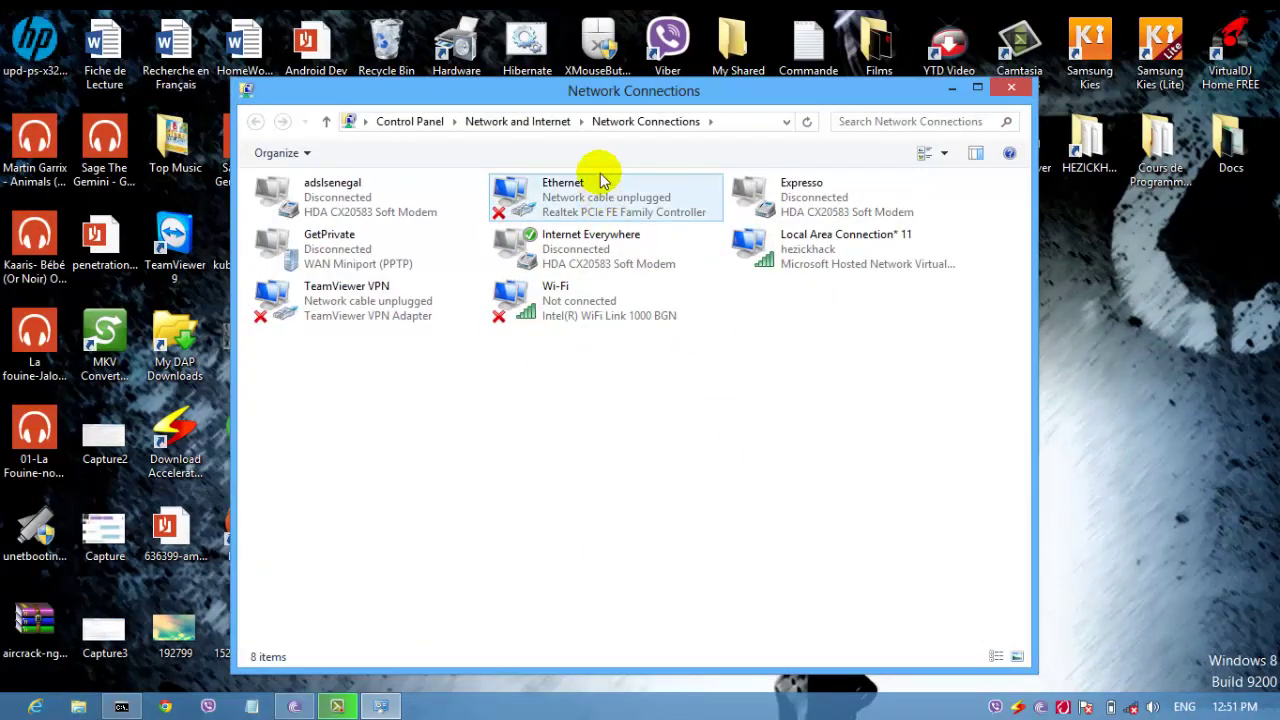
# Step: Select the Internet Everywhere connection and bring up its context menu
pyautogui.moveTo(646, 92); pyautogui.dragTo(731, 100)
pyautogui.click(723, 124)
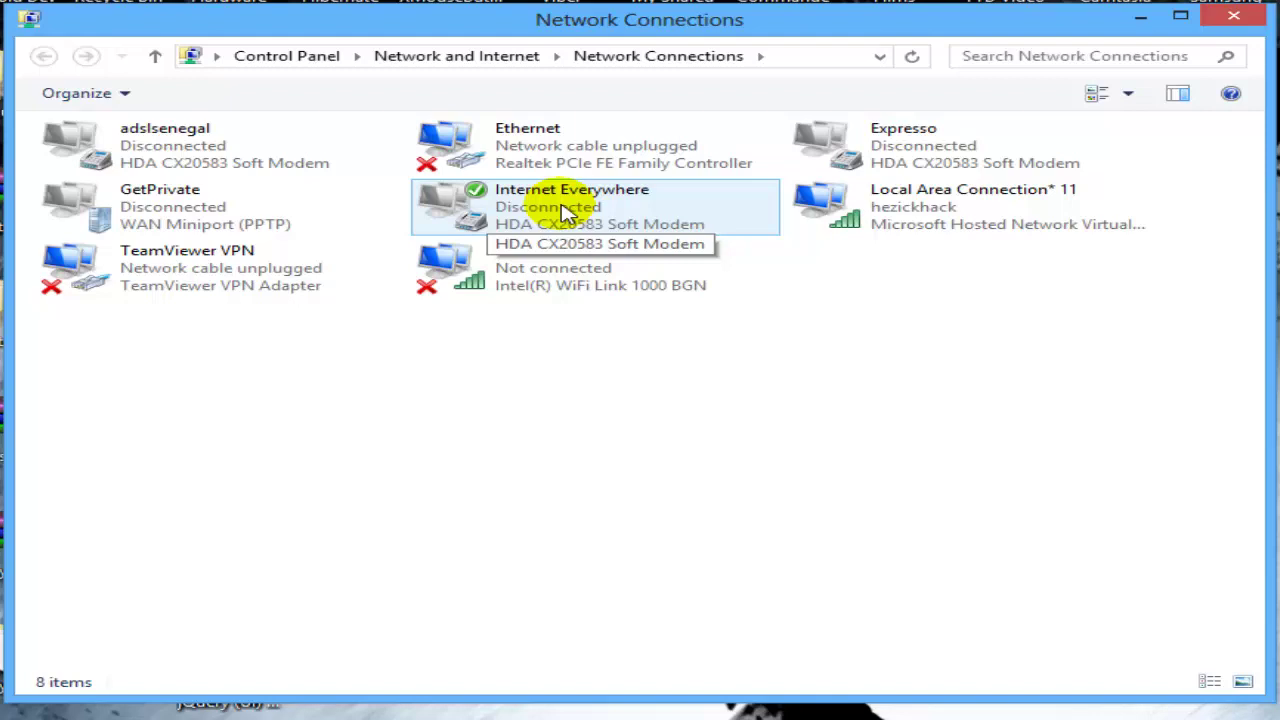
pyautogui.click(565, 212)
pyautogui.rightClick(567, 213)
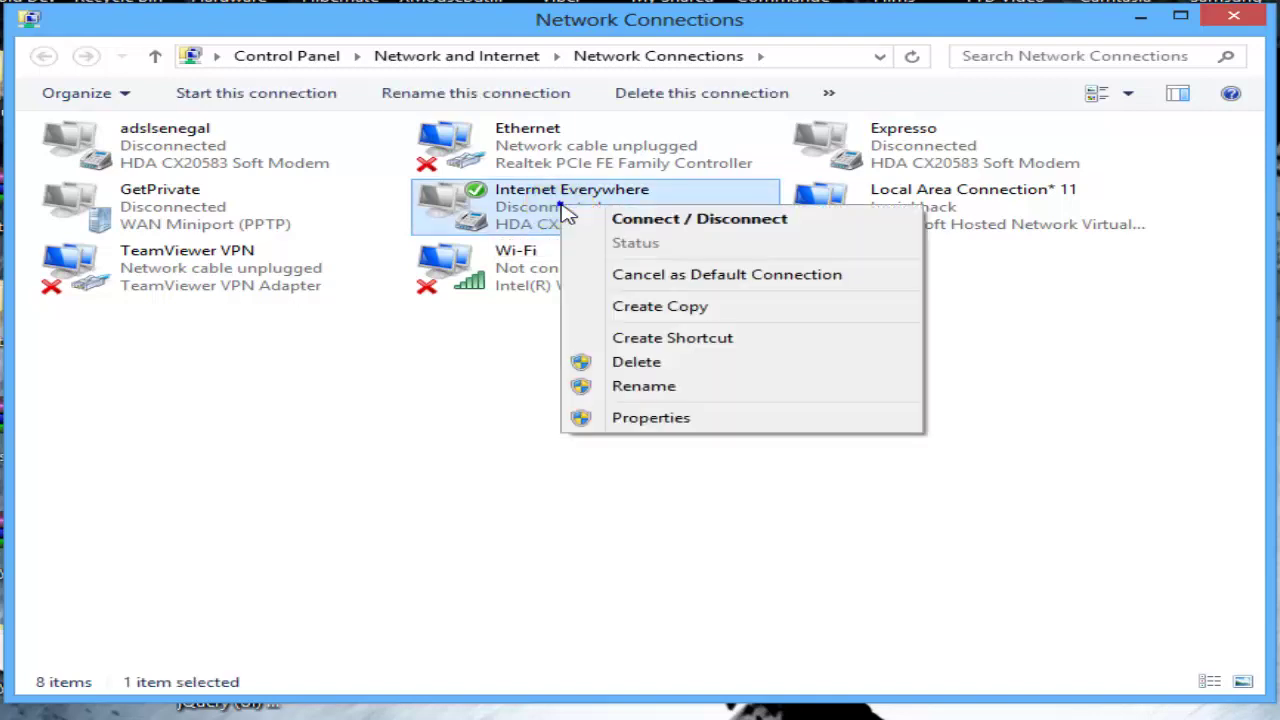
# Step: Enable Internet Connection Sharing on Internet Everywhere for Local Area Connection* 11
pyautogui.click(672, 418)
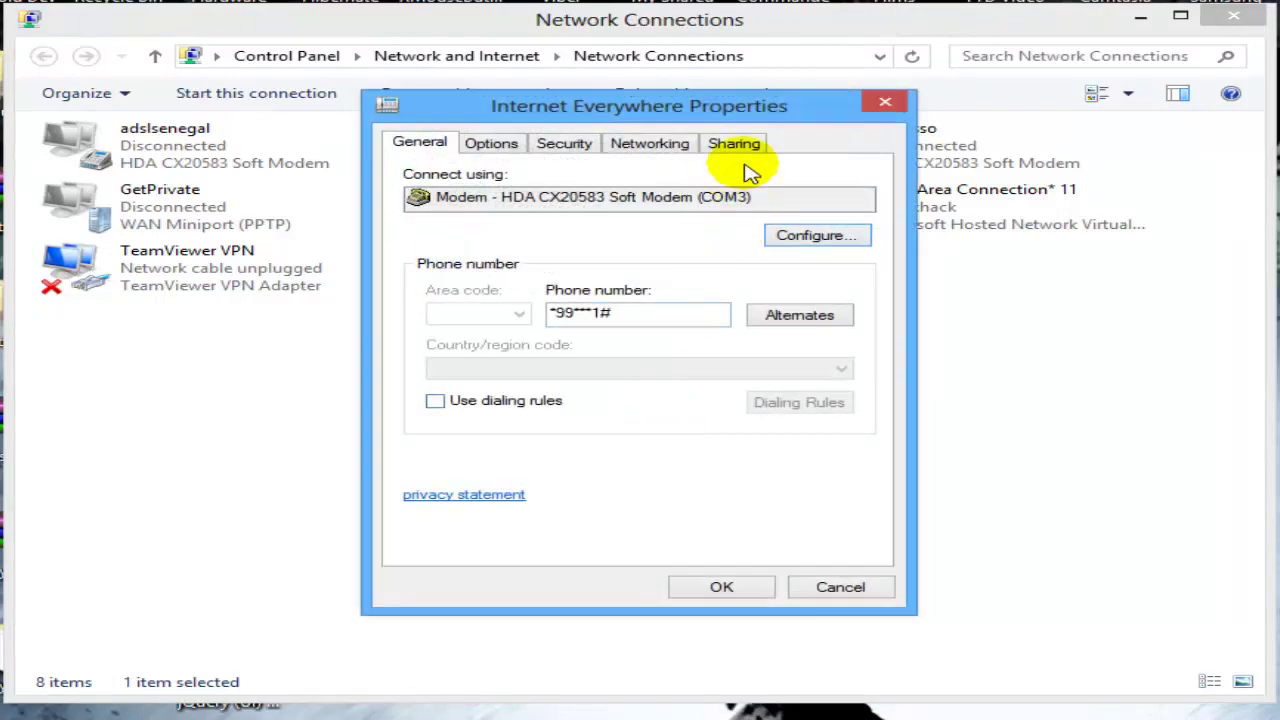
pyautogui.click(740, 145)
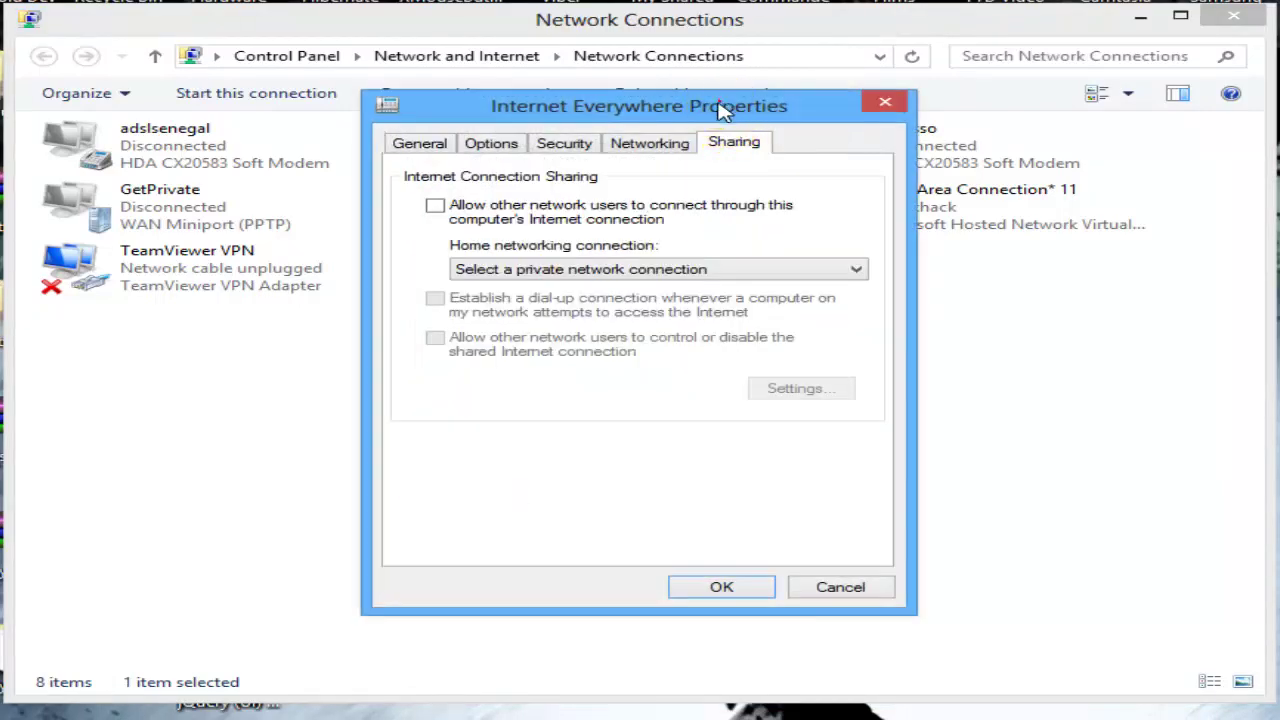
pyautogui.moveTo(737, 106); pyautogui.dragTo(290, 130)
pyautogui.click(5, 230)
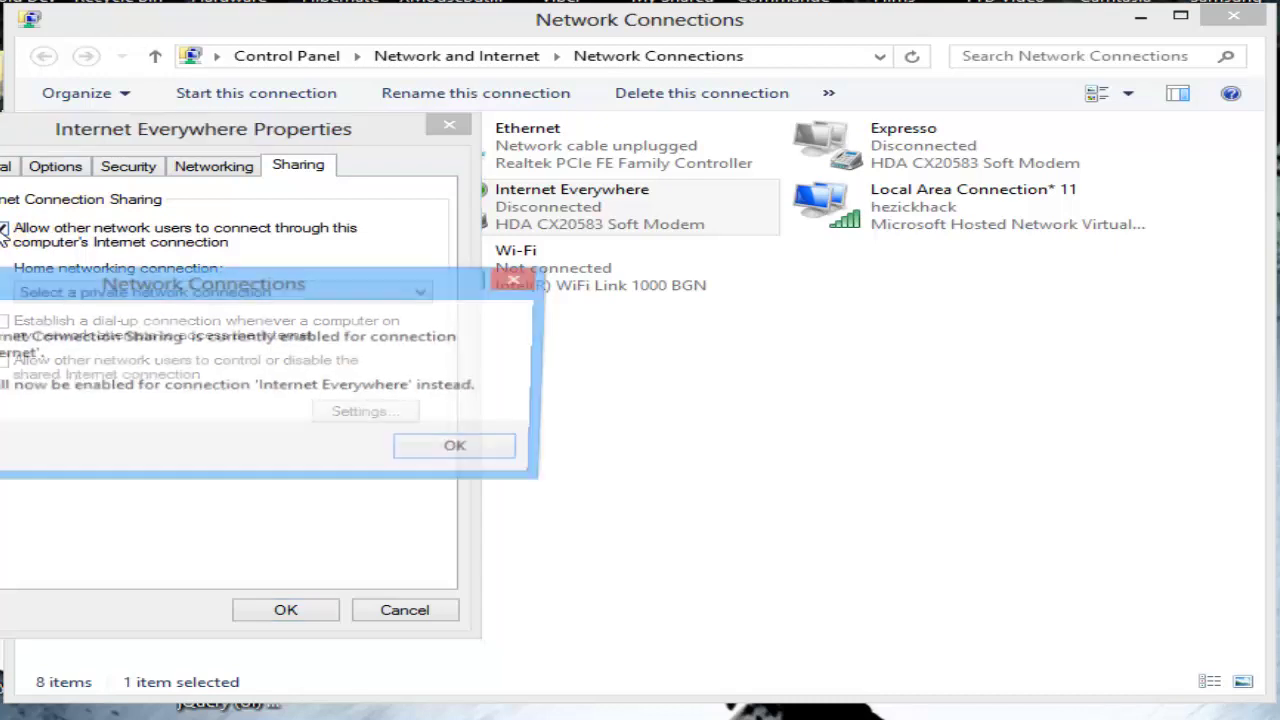
pyautogui.click(443, 450)
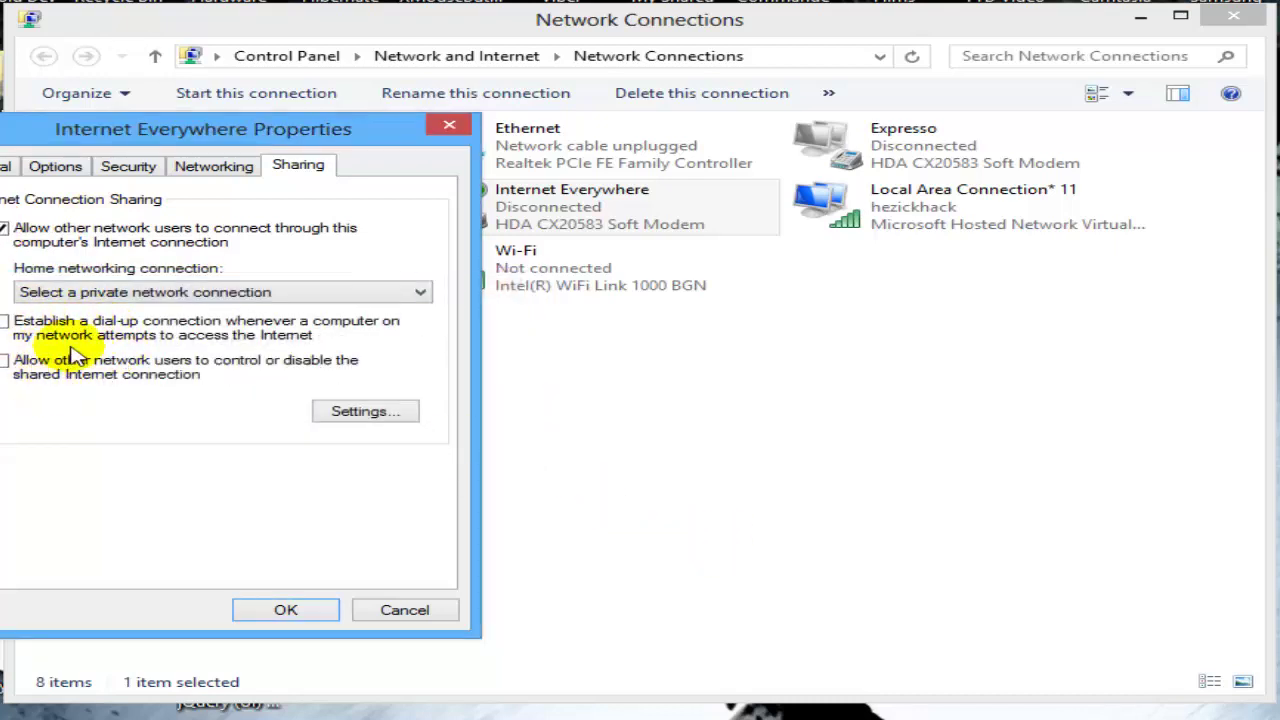
pyautogui.click(140, 291)
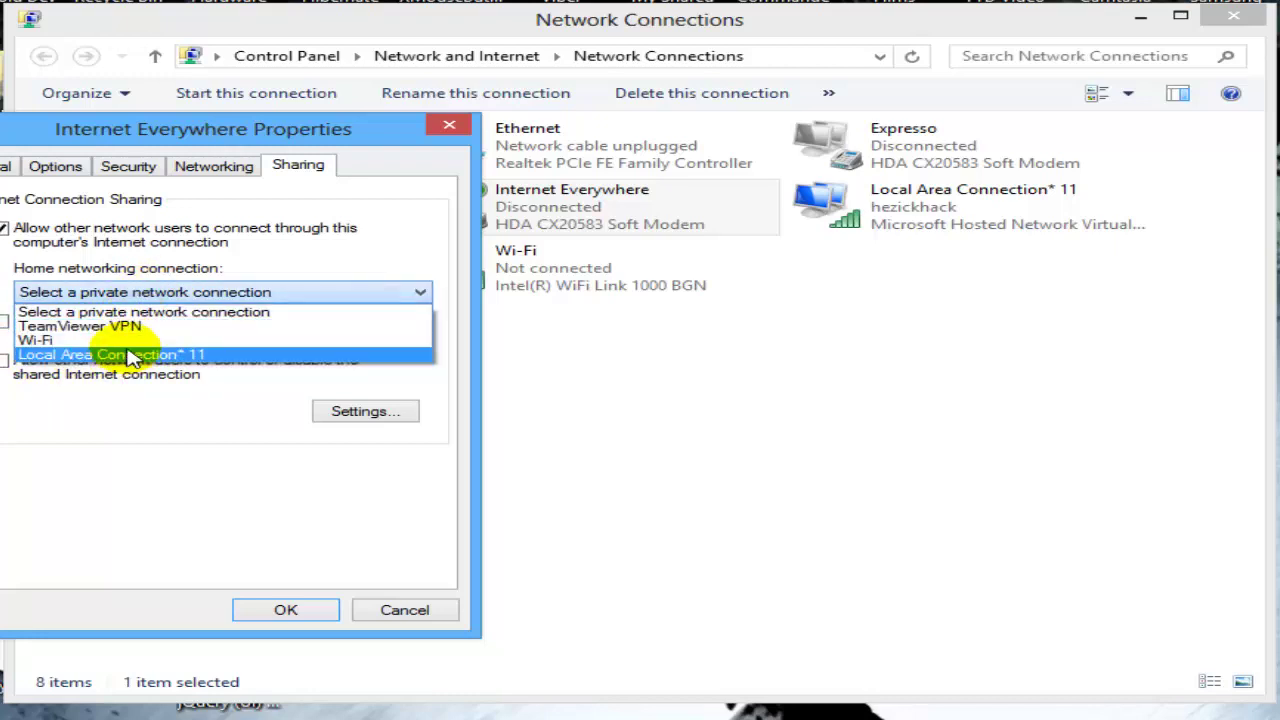
pyautogui.click(130, 356)
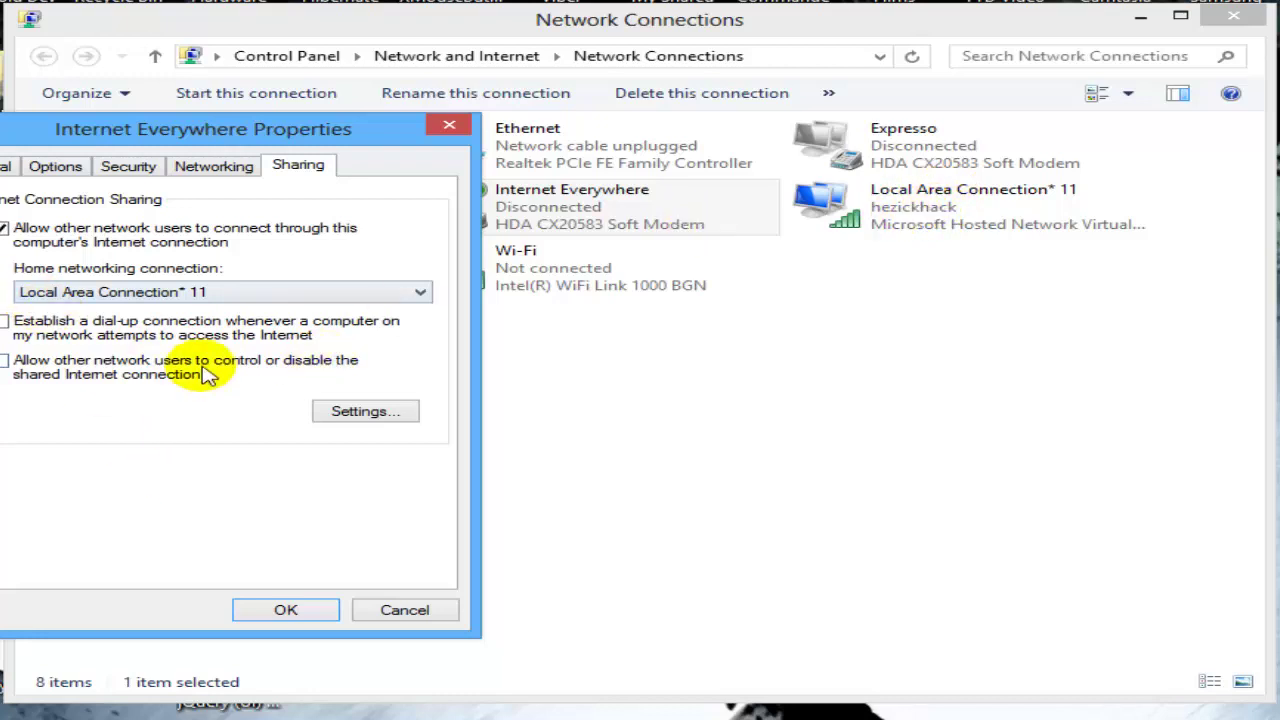
pyautogui.click(280, 607)
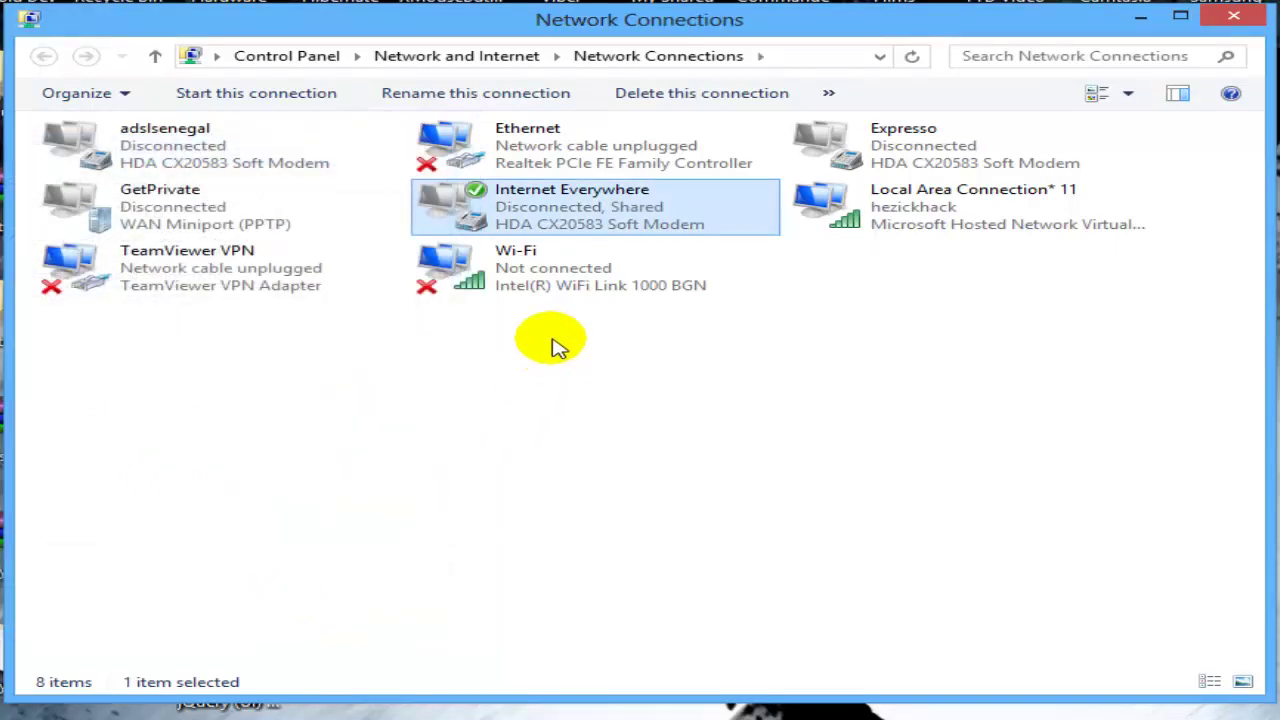
pyautogui.click(541, 282)
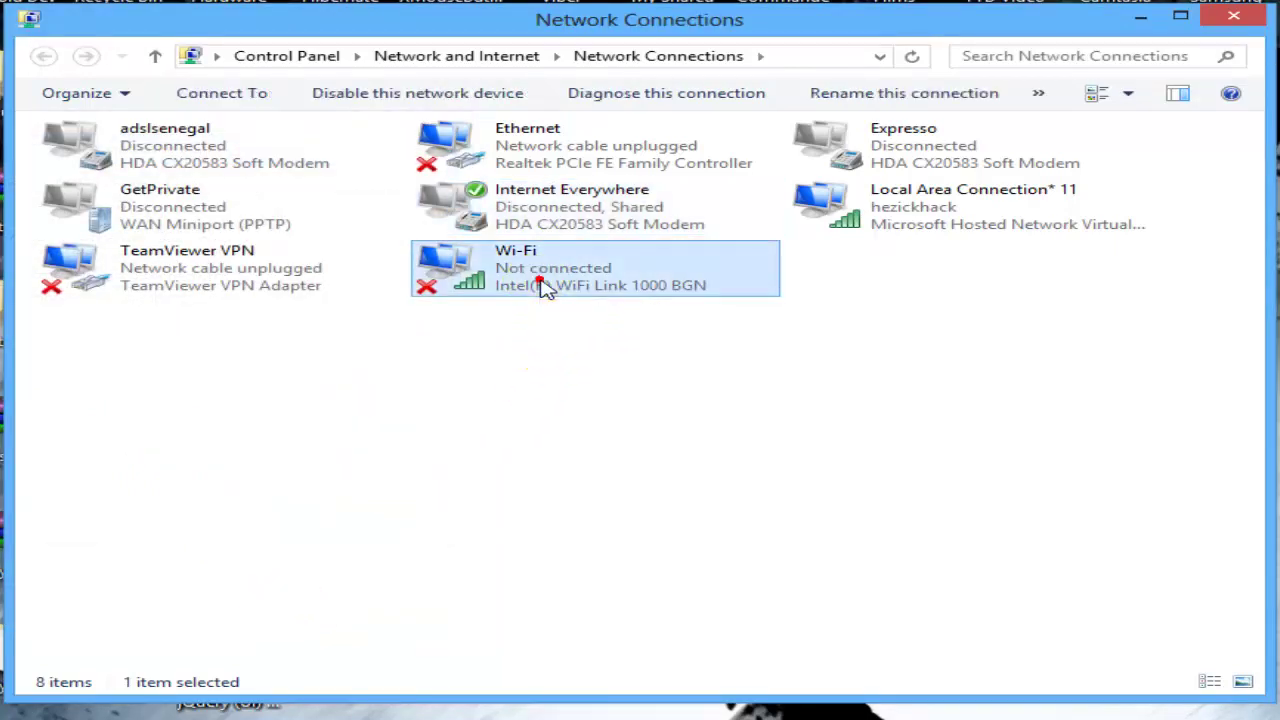
pyautogui.click(541, 134)
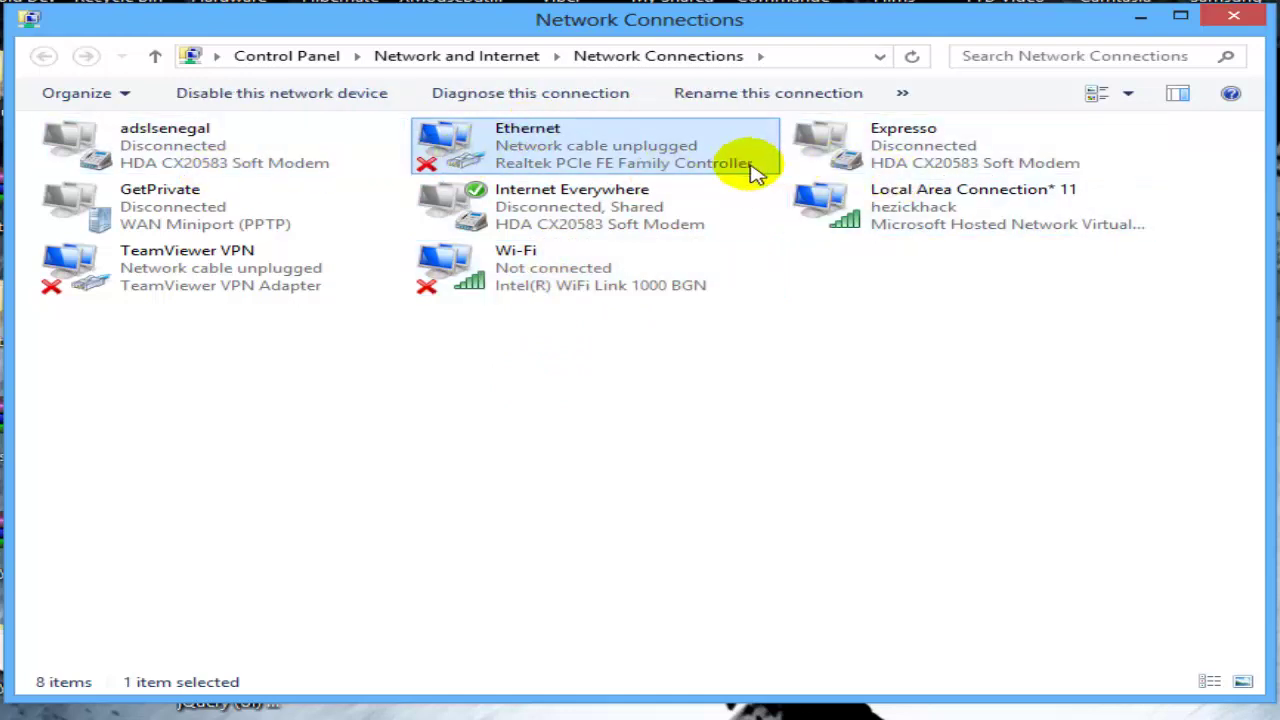
pyautogui.click(554, 289)
pyautogui.rightClick(554, 285)
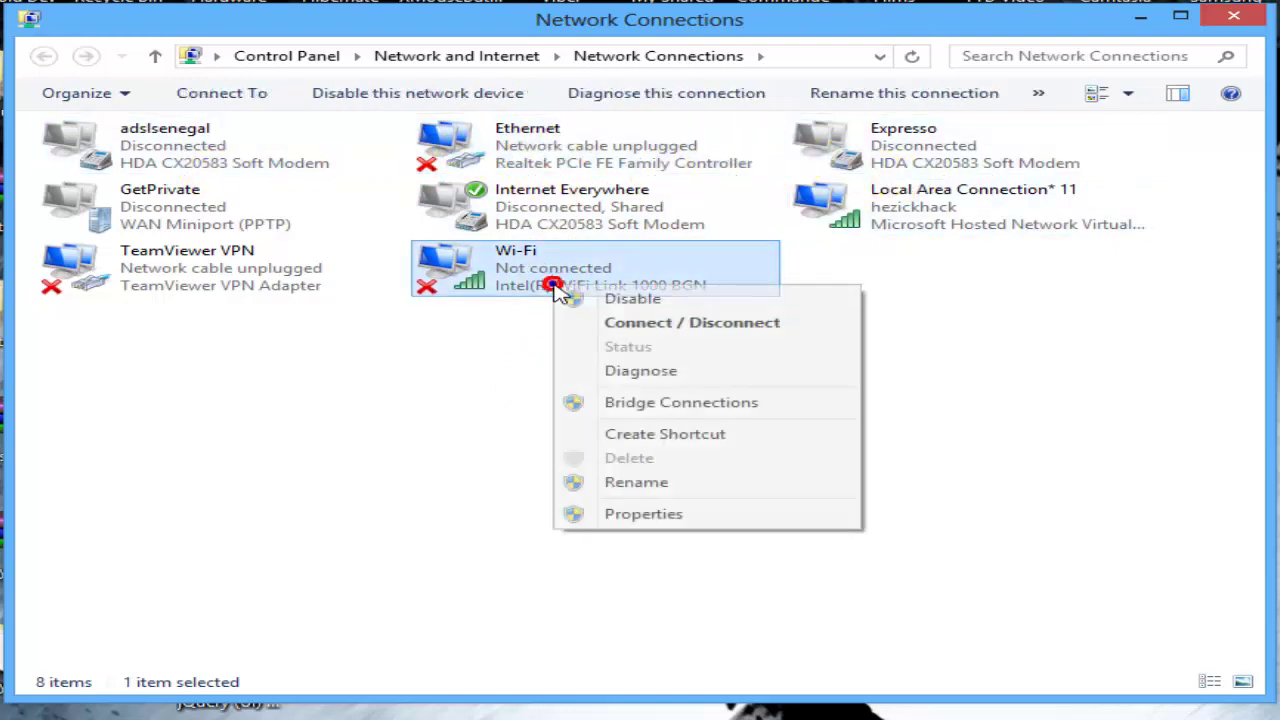
pyautogui.click(658, 519)
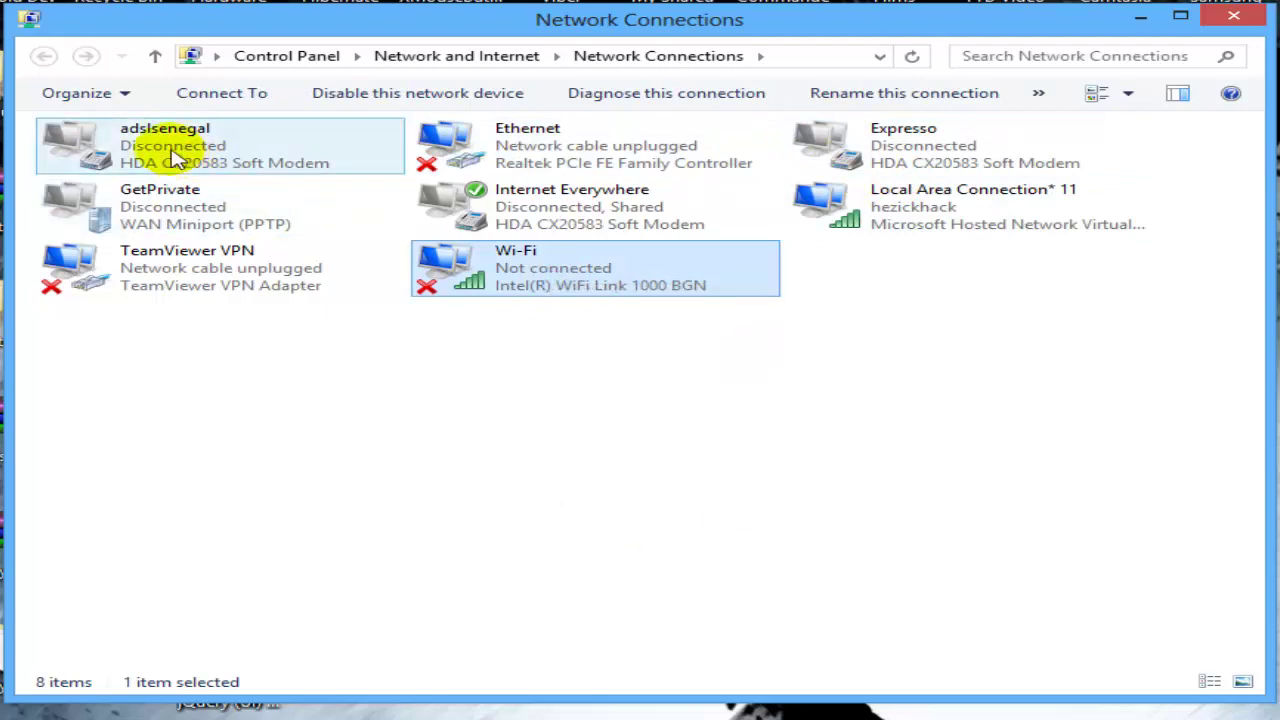
pyautogui.click(195, 149)
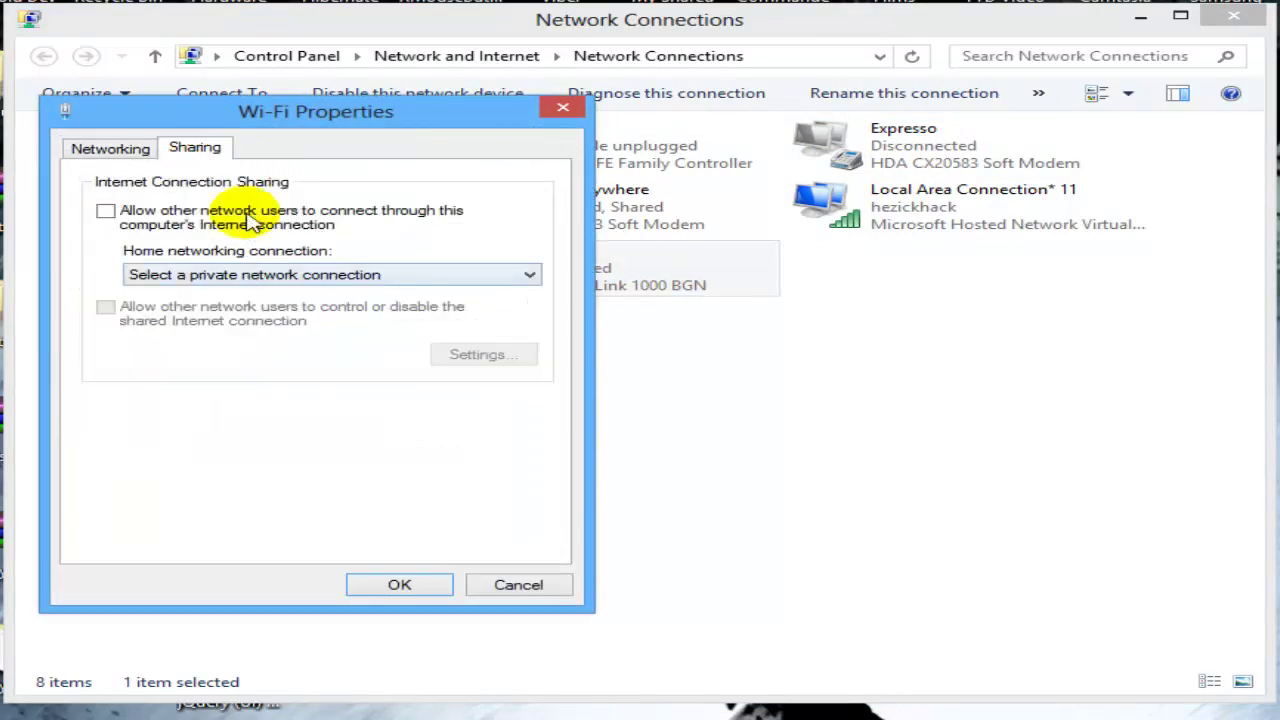
pyautogui.click(252, 212)
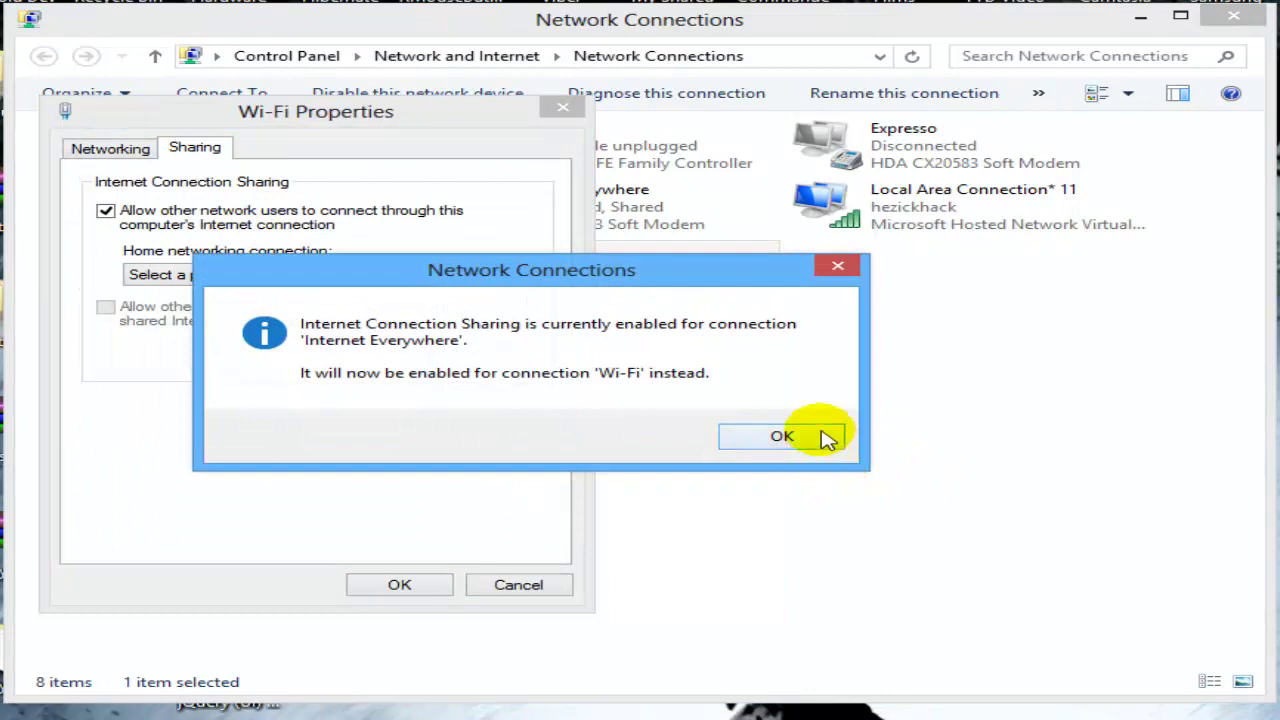
pyautogui.click(815, 436)
pyautogui.click(487, 274)
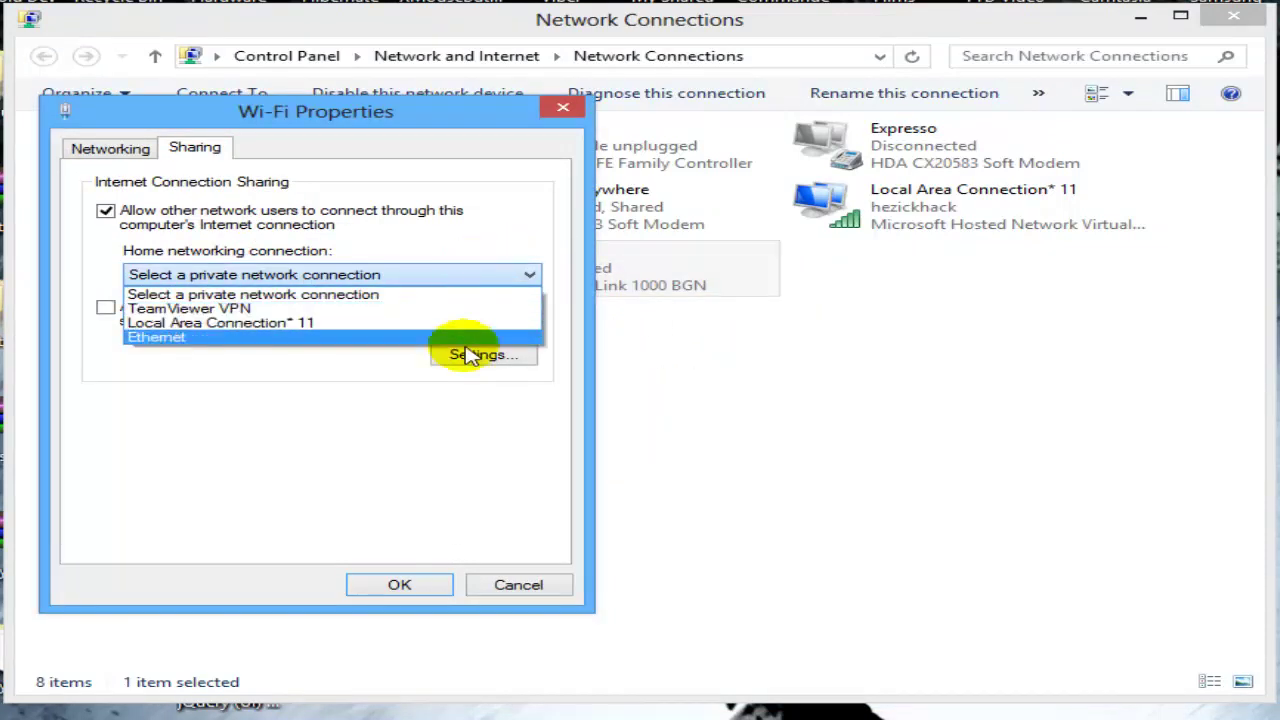
pyautogui.click(406, 530)
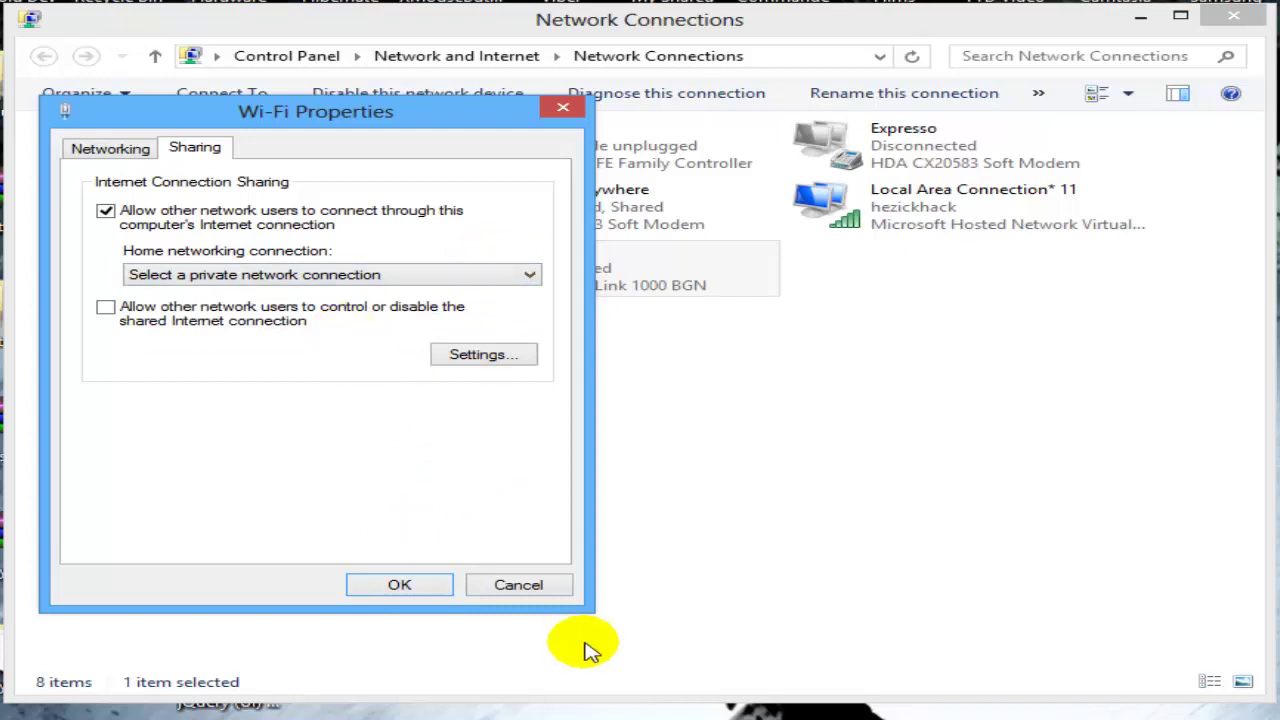
pyautogui.click(530, 586)
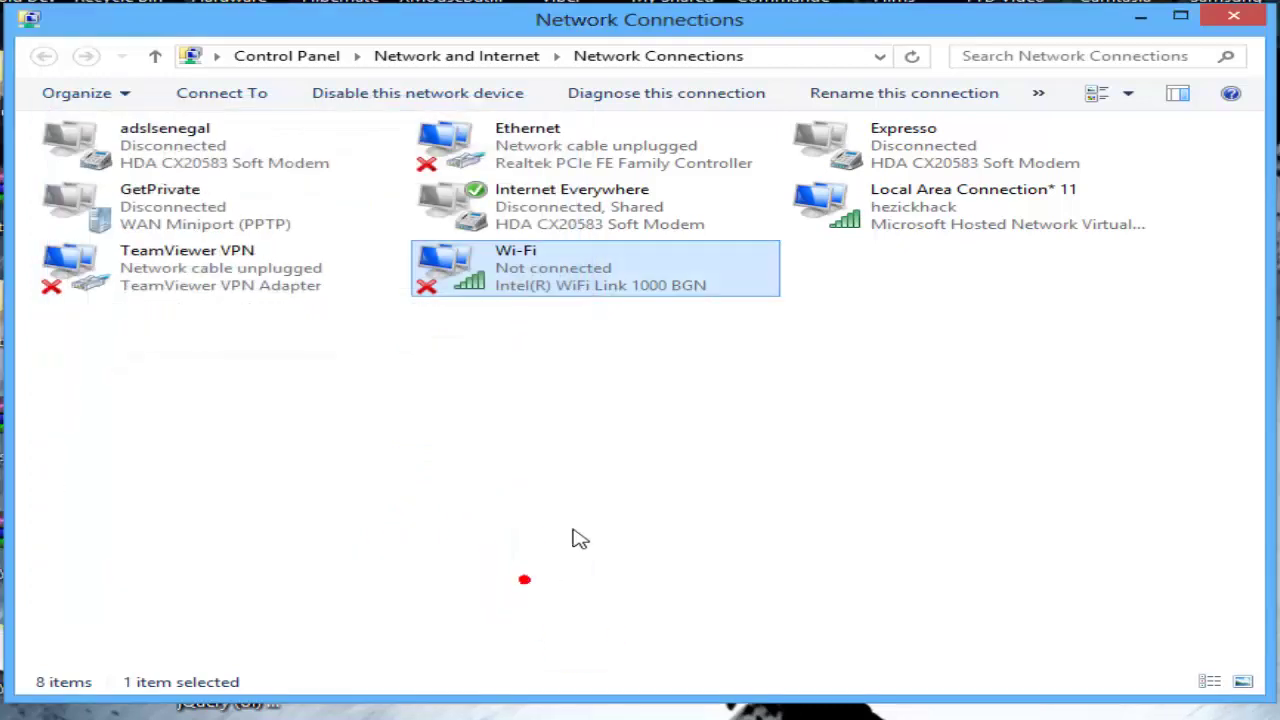
pyautogui.click(631, 491)
pyautogui.rightClick(630, 285)
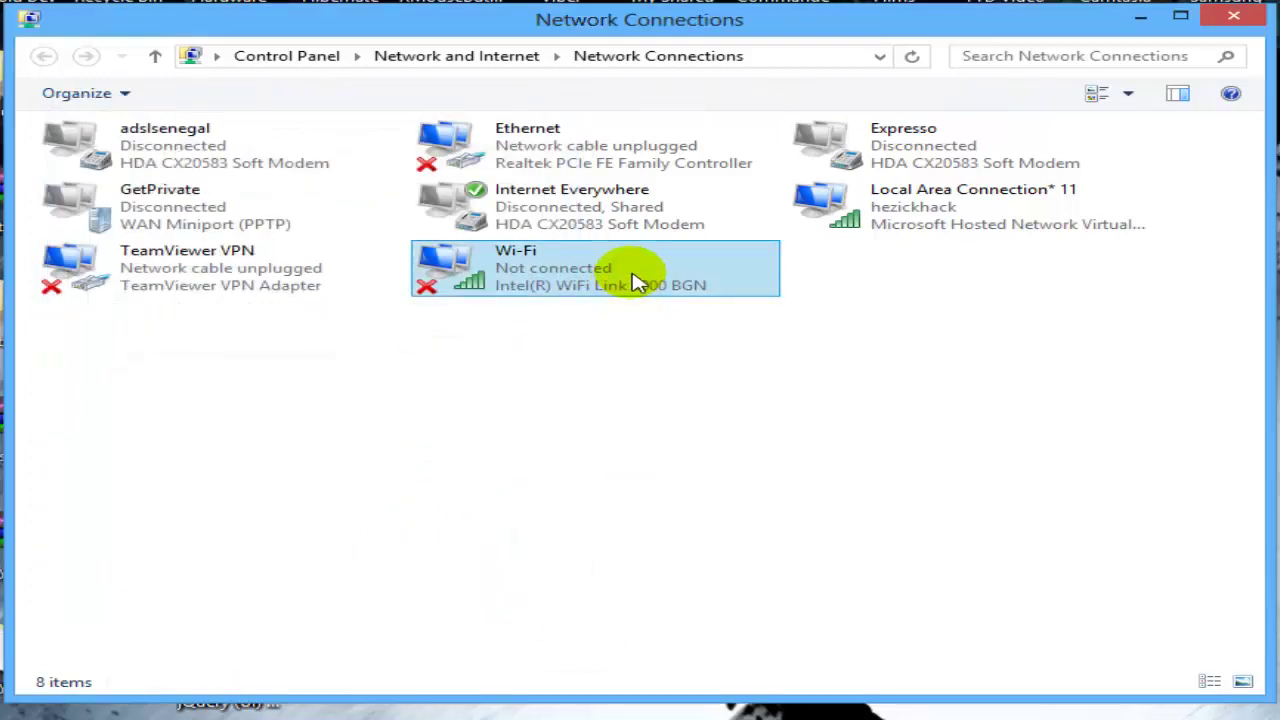
pyautogui.click(634, 280)
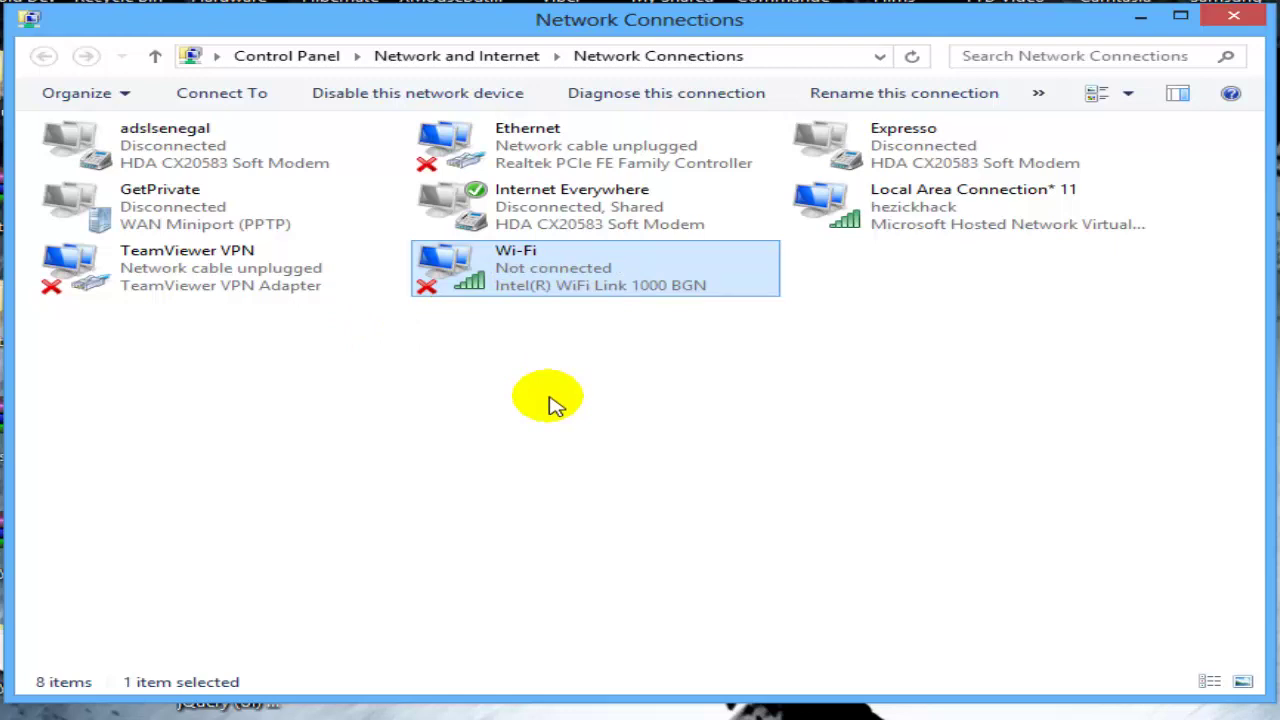
# Step: Try sharing Wi-Fi's connection with Ethernet, then dismiss the resulting service error
pyautogui.rightClick(524, 270)
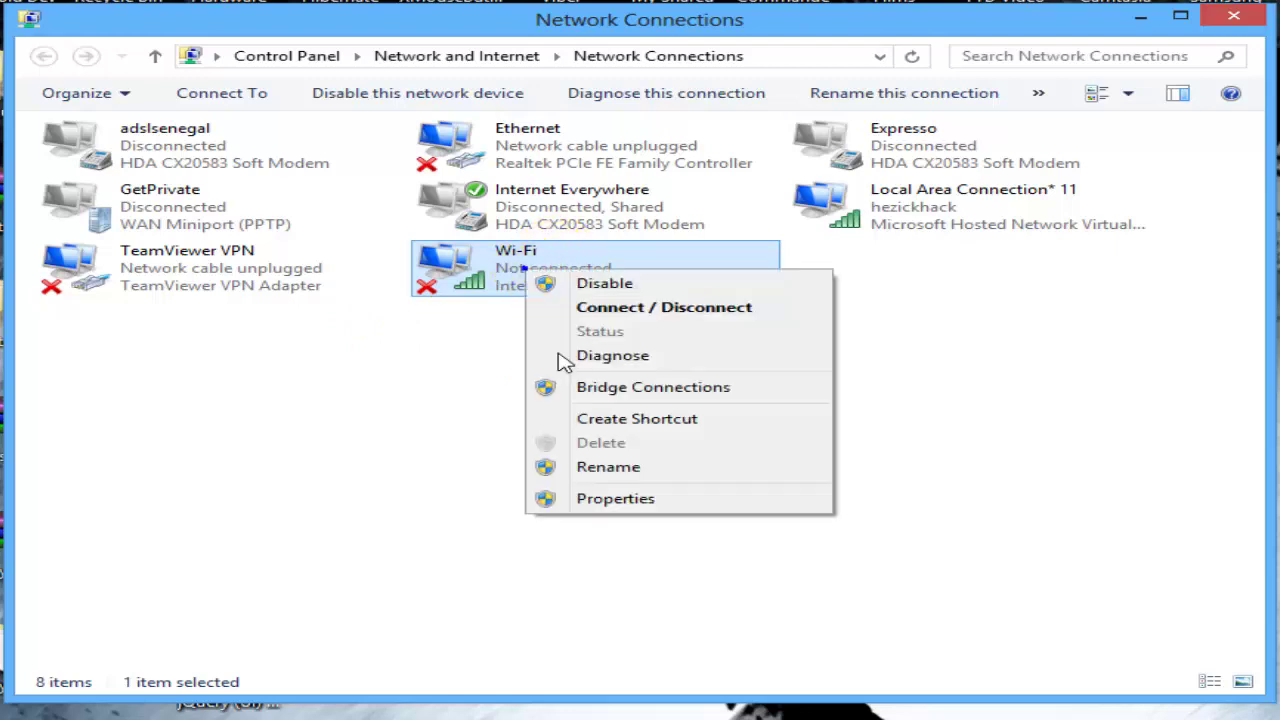
pyautogui.click(600, 498)
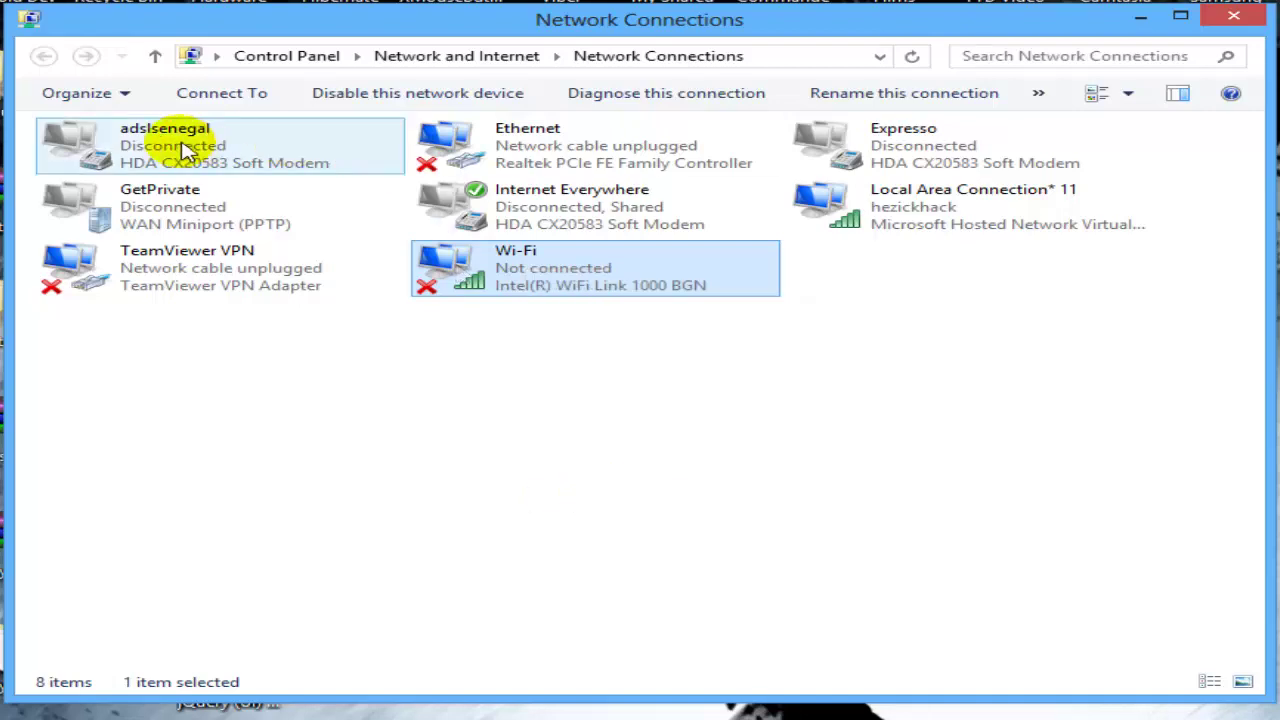
pyautogui.click(195, 148)
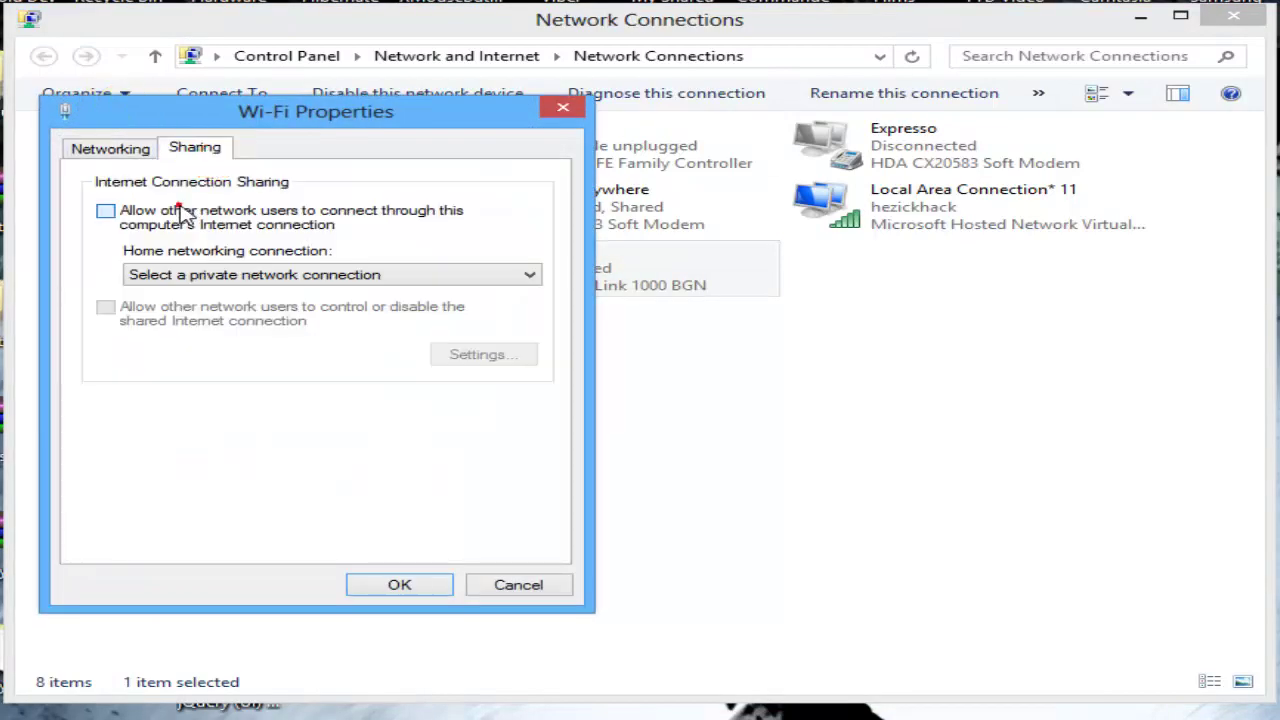
pyautogui.click(183, 215)
pyautogui.press('Return')
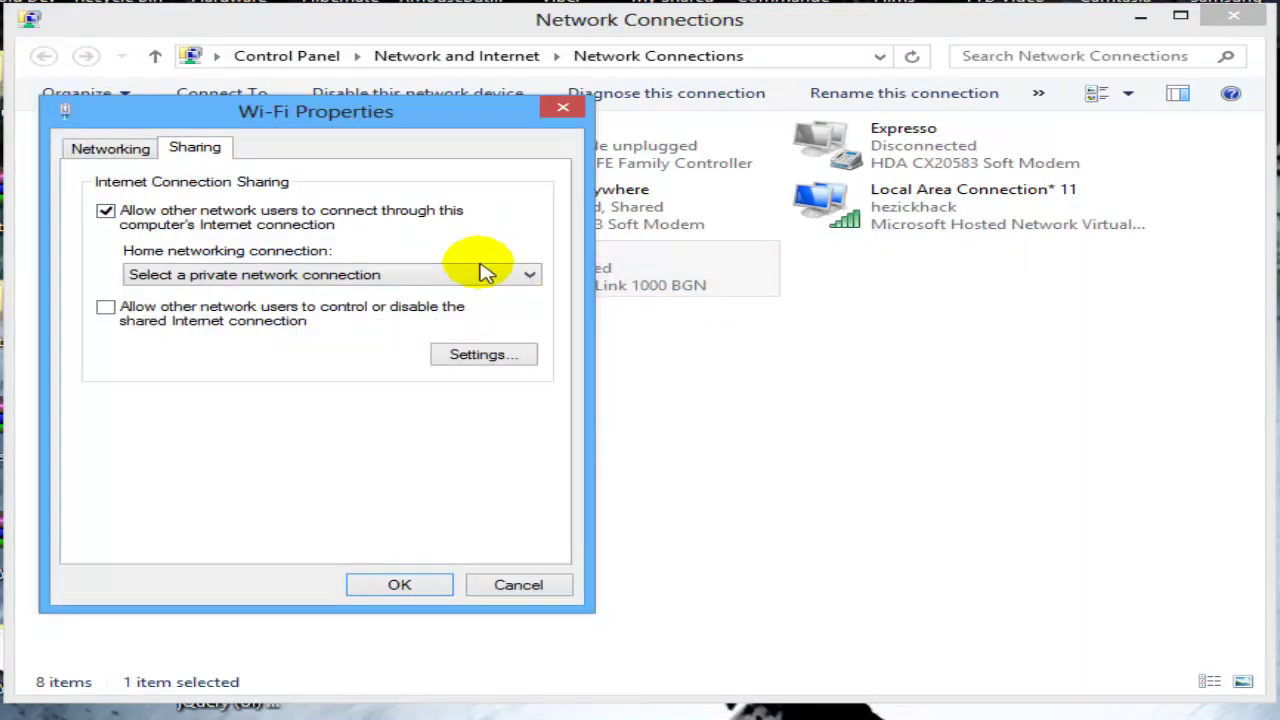
pyautogui.click(480, 272)
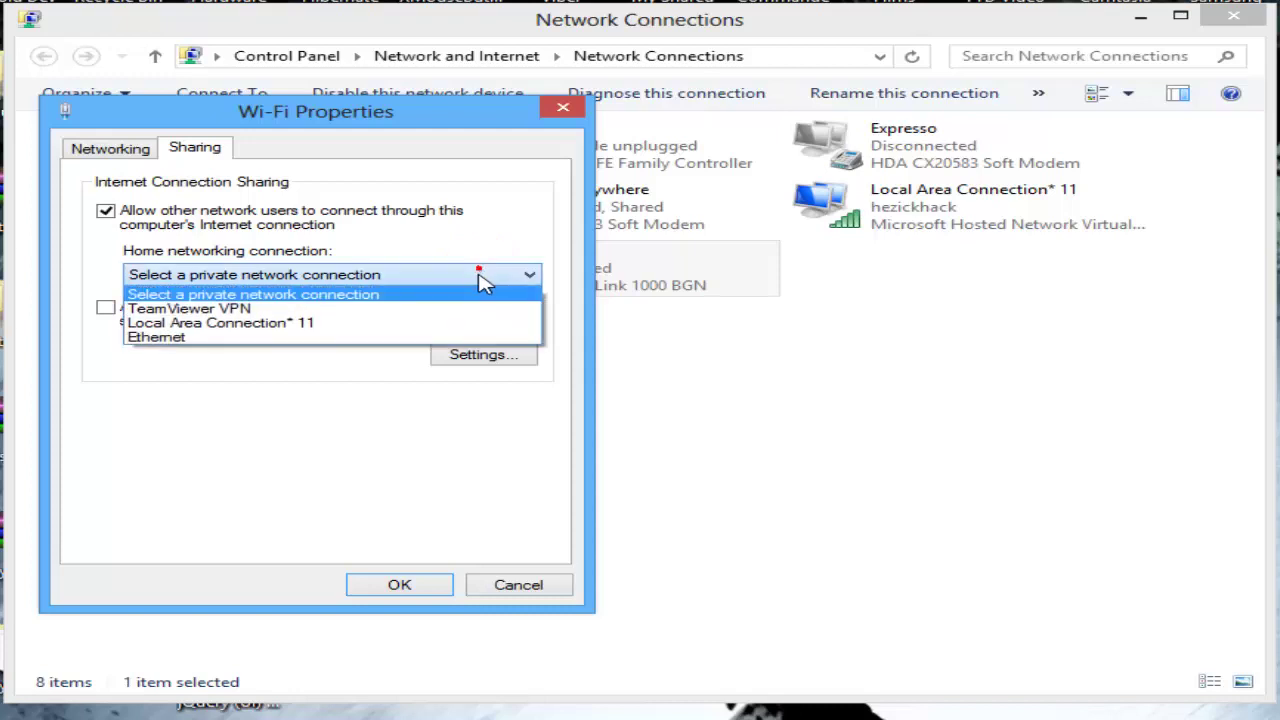
pyautogui.click(418, 342)
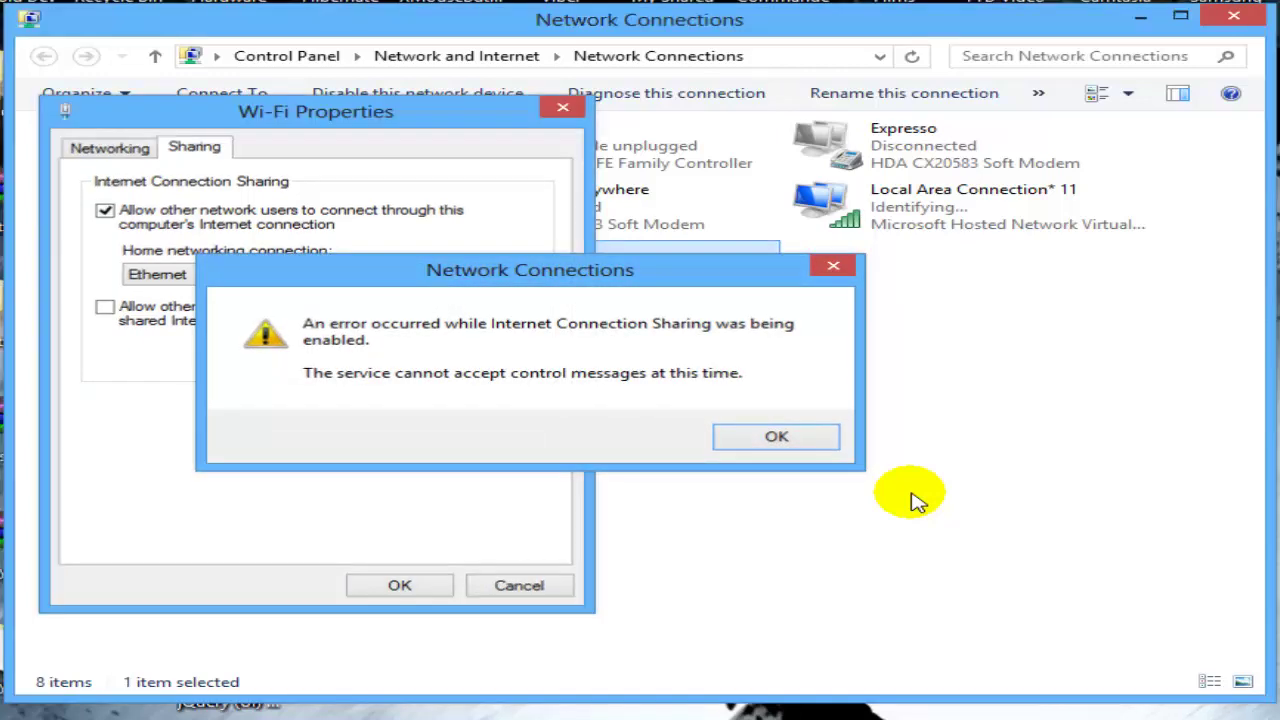
pyautogui.press('Return')
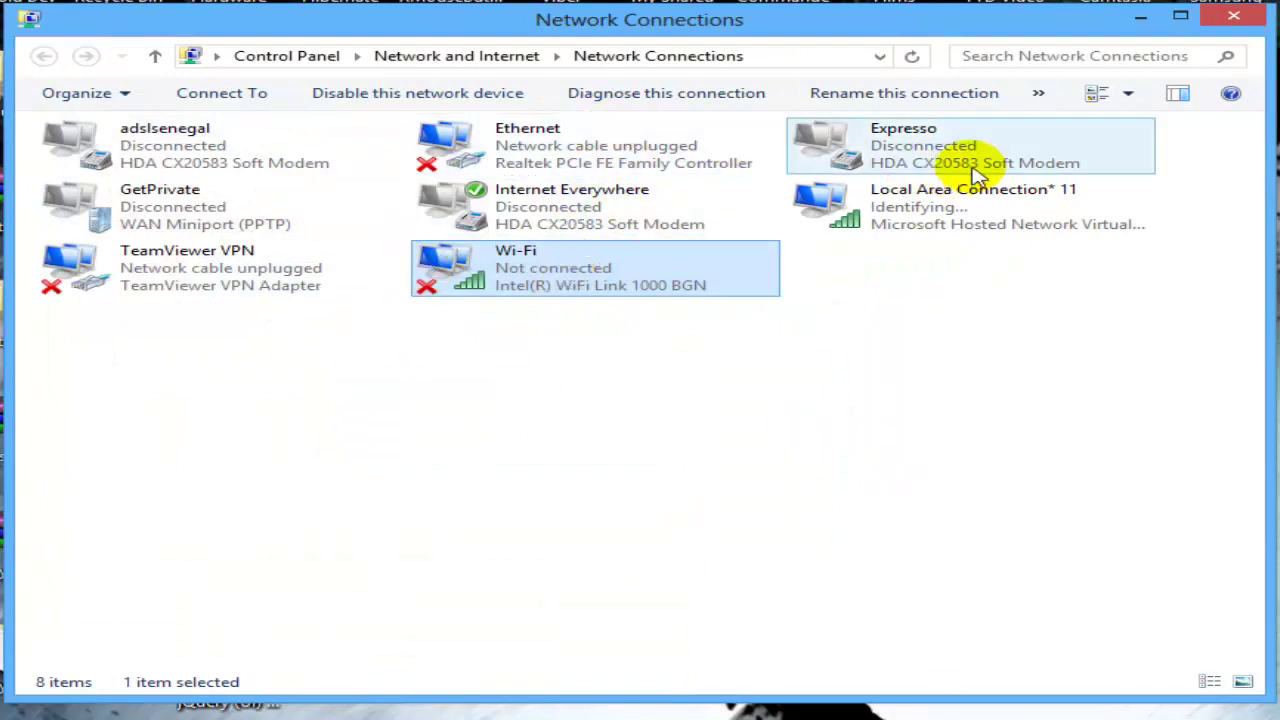
pyautogui.click(1030, 190)
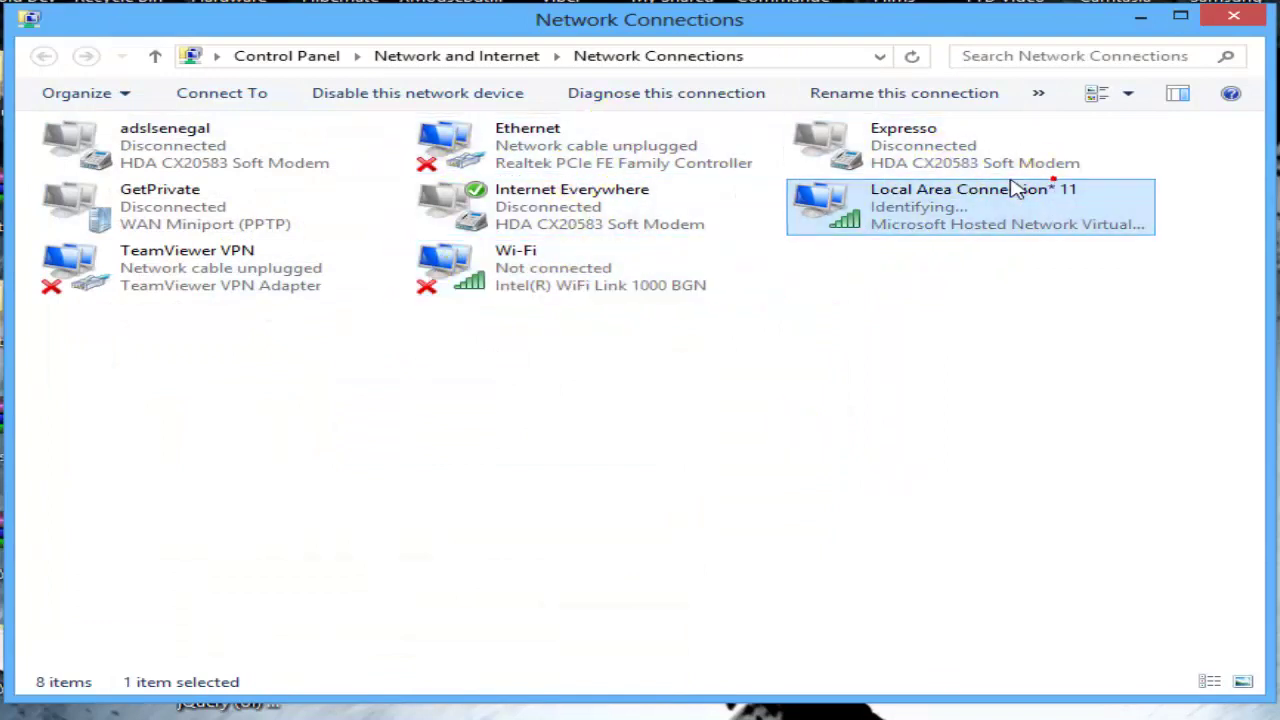
pyautogui.click(332, 333)
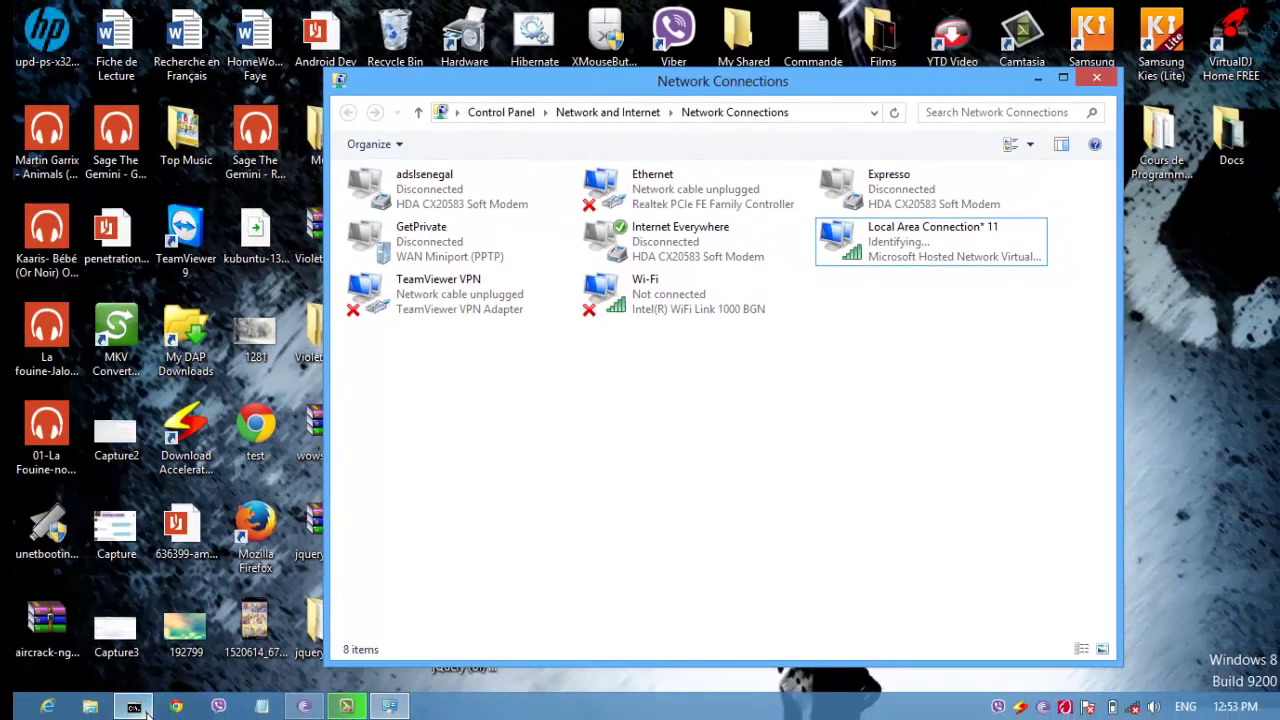
# Step: Stop the hosted network with netsh wlan stop hostednetwork
pyautogui.click(136, 707)
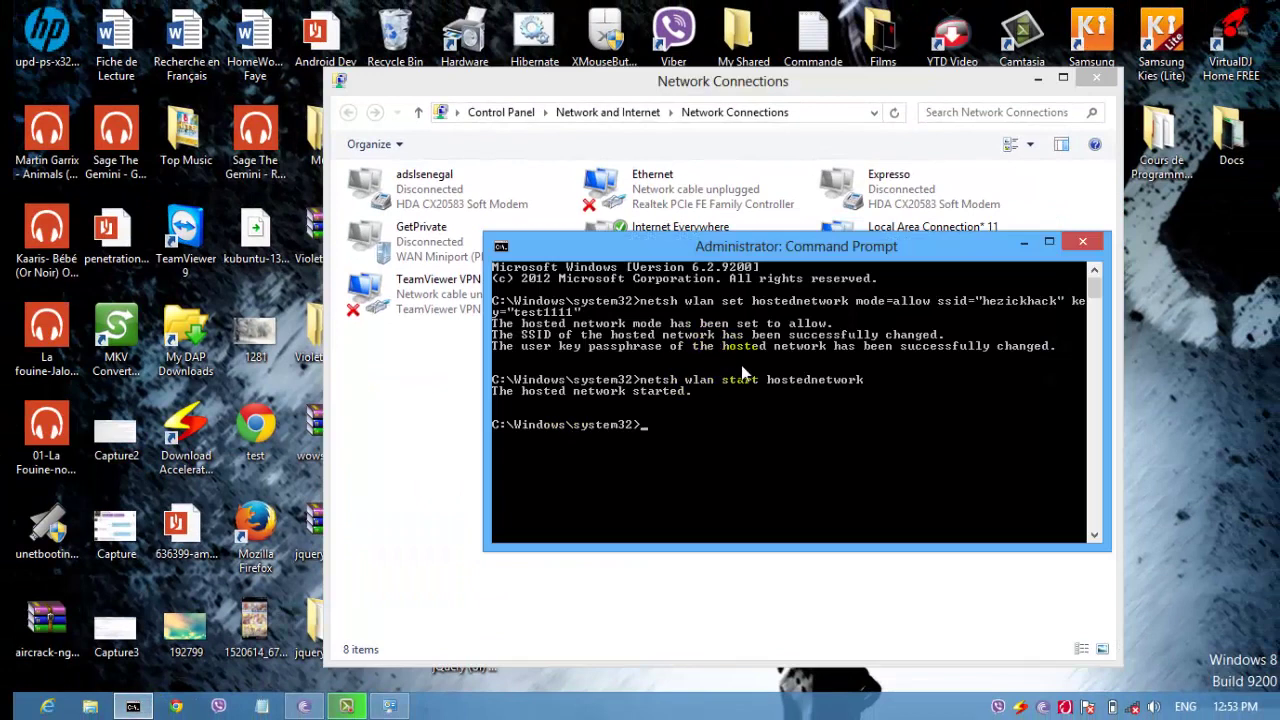
pyautogui.write('netsh wlan stop hostedne')
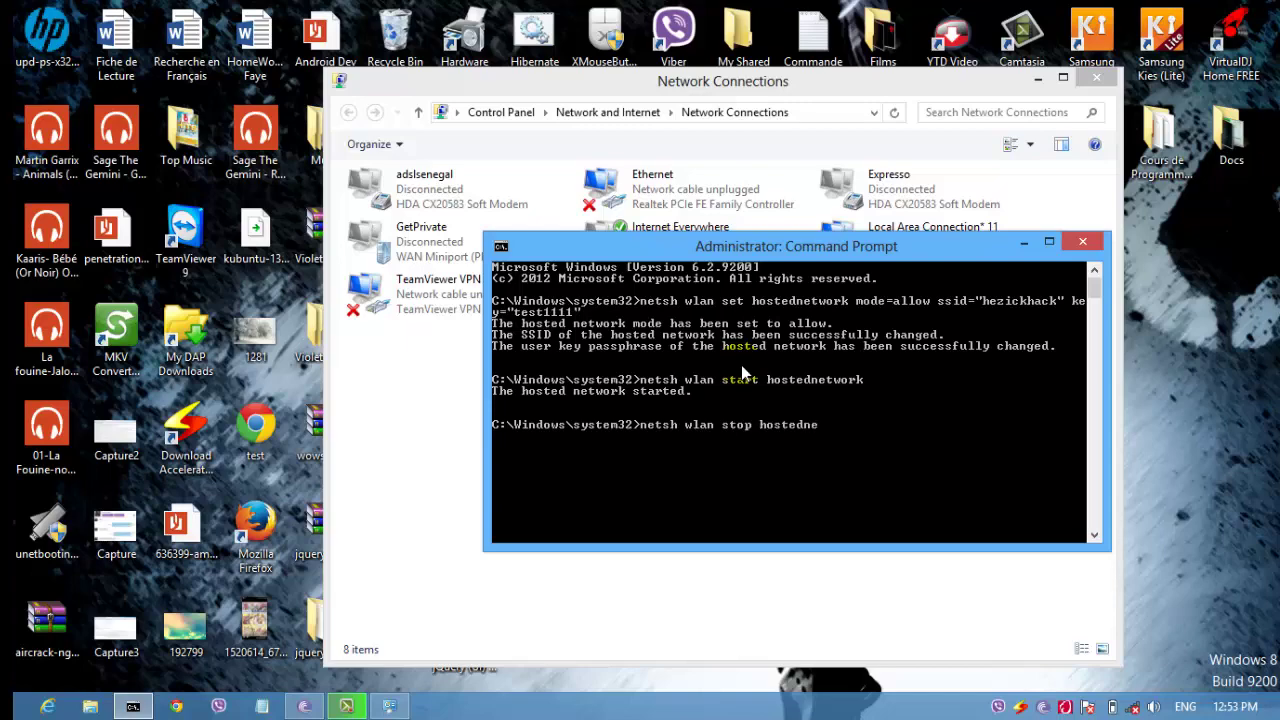
pyautogui.write('twork')
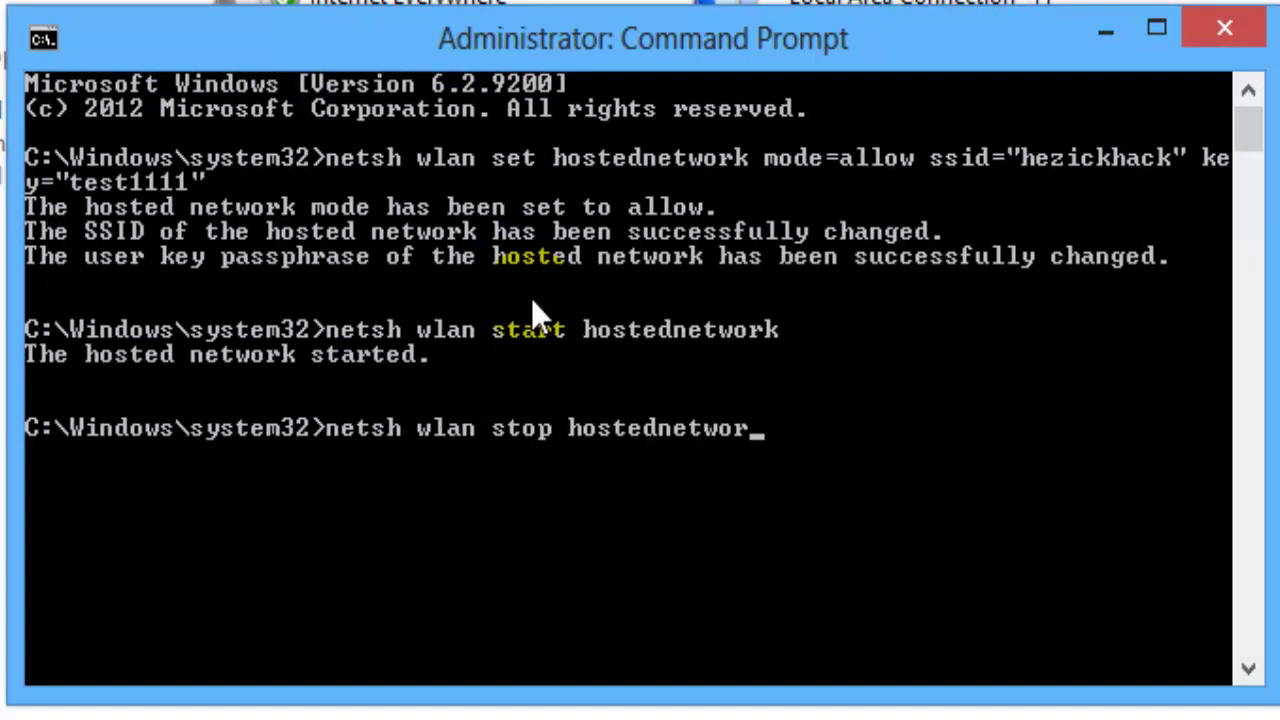
pyautogui.press('Return')
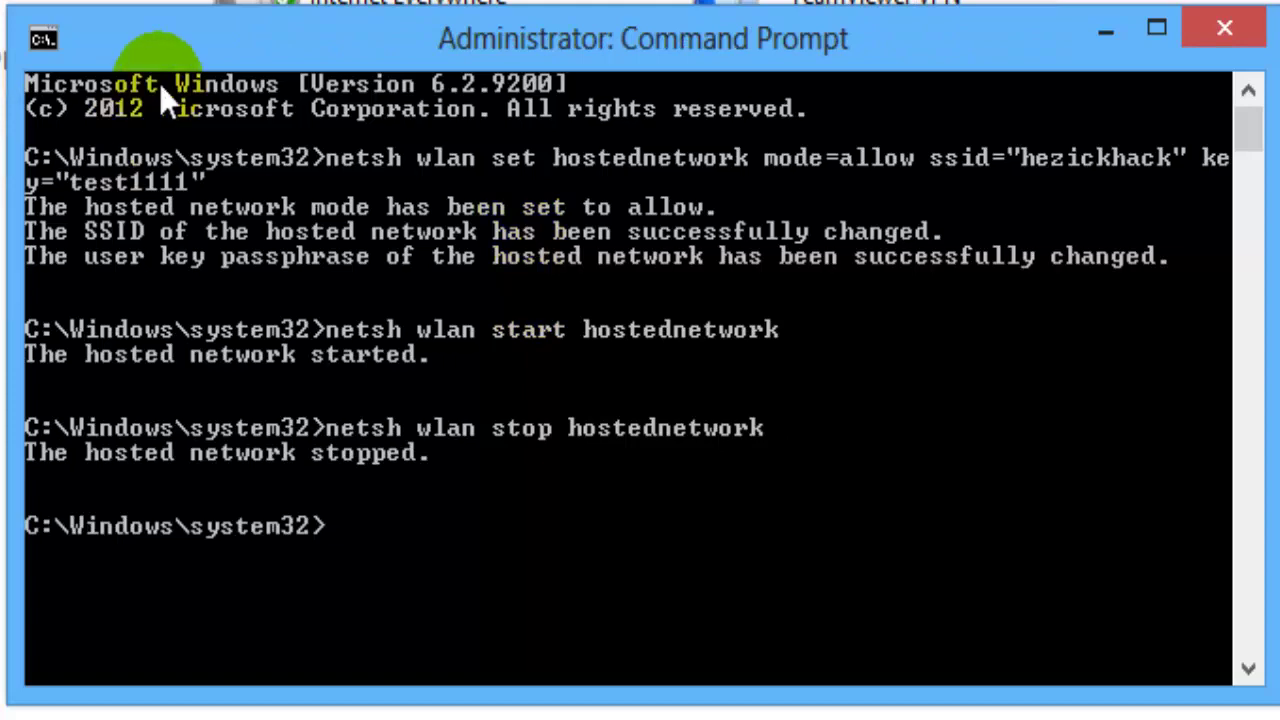
# Step: Close the Network Connections and Command Prompt windows
pyautogui.moveTo(210, 40); pyautogui.dragTo(1058, 114)
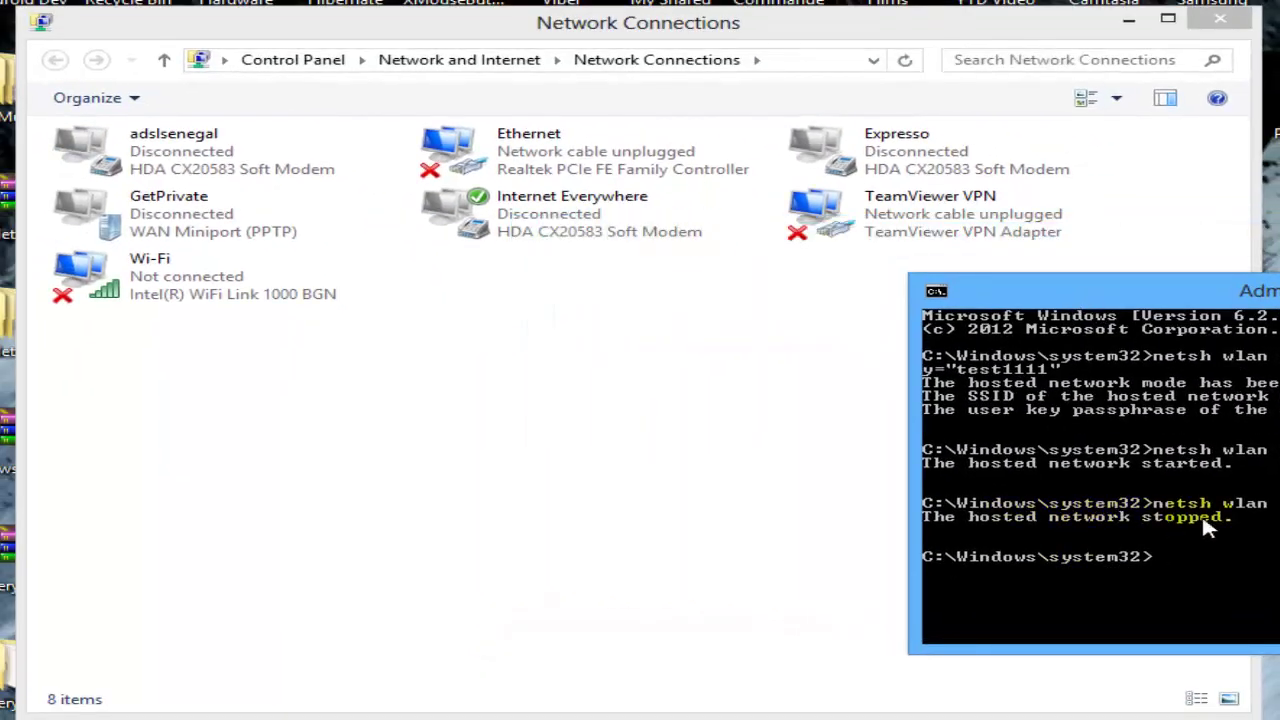
pyautogui.click(617, 518)
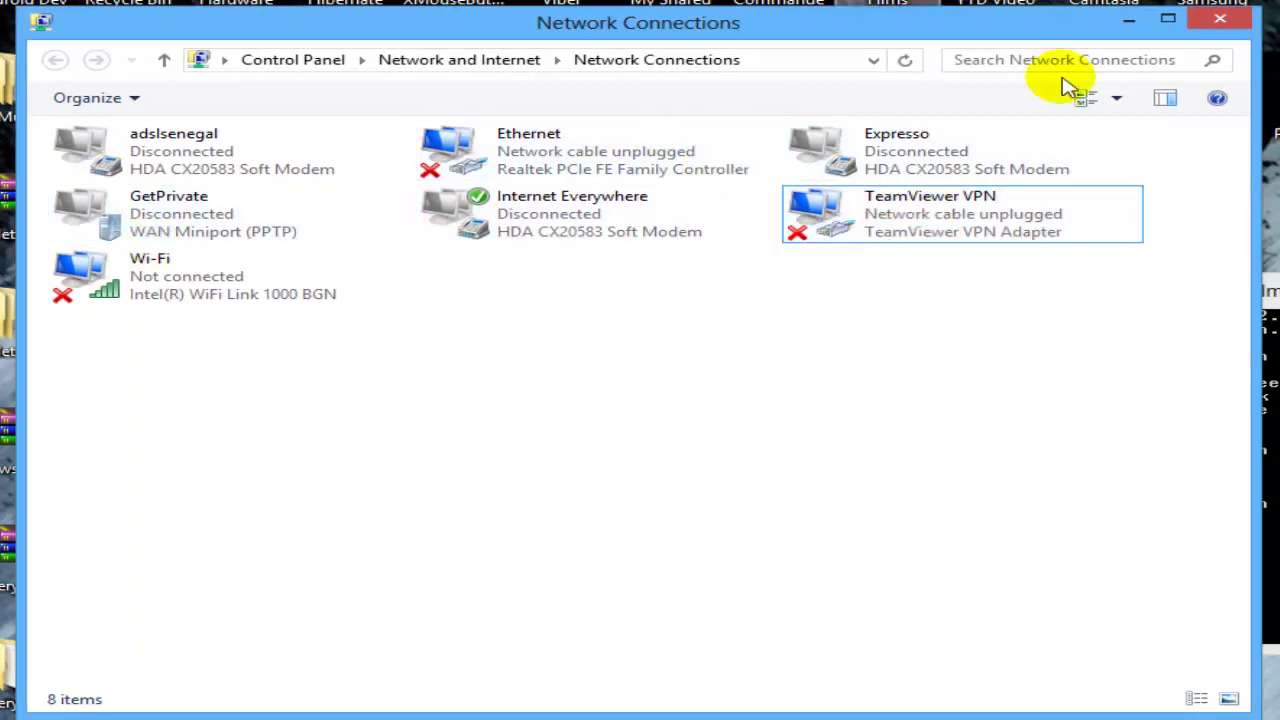
pyautogui.click(1220, 24)
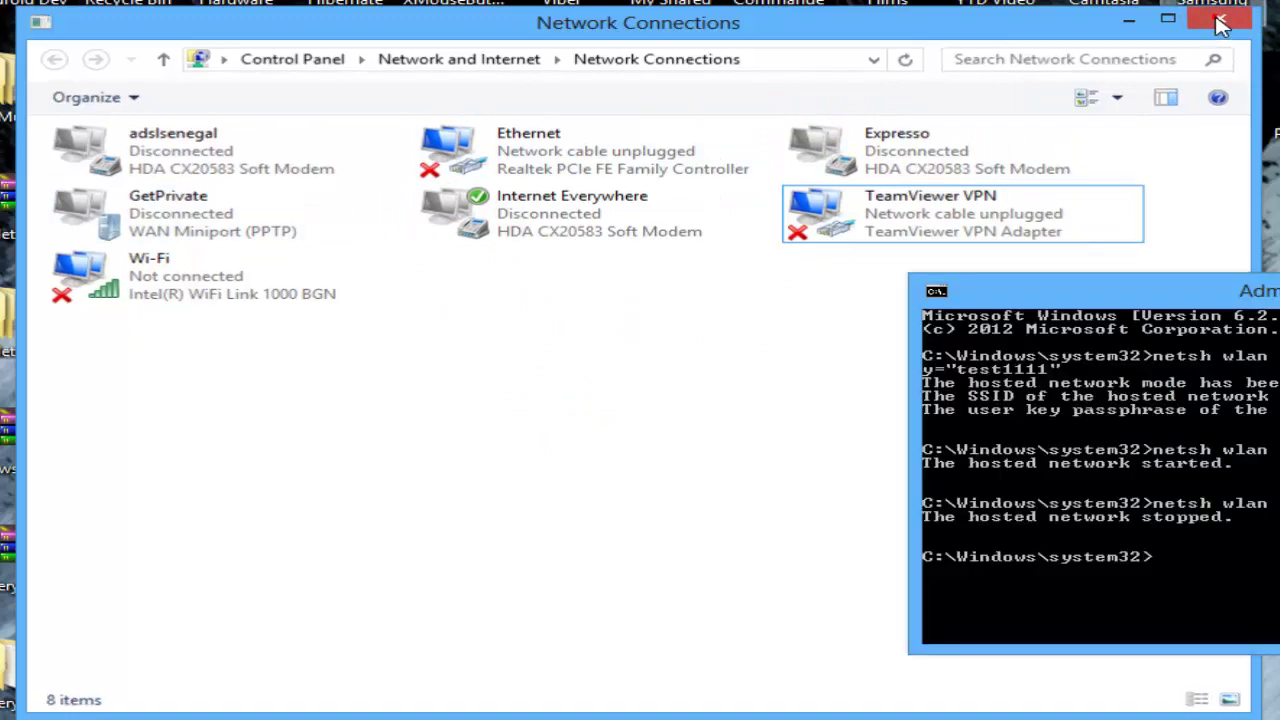
pyautogui.moveTo(1143, 294); pyautogui.dragTo(233, 235)
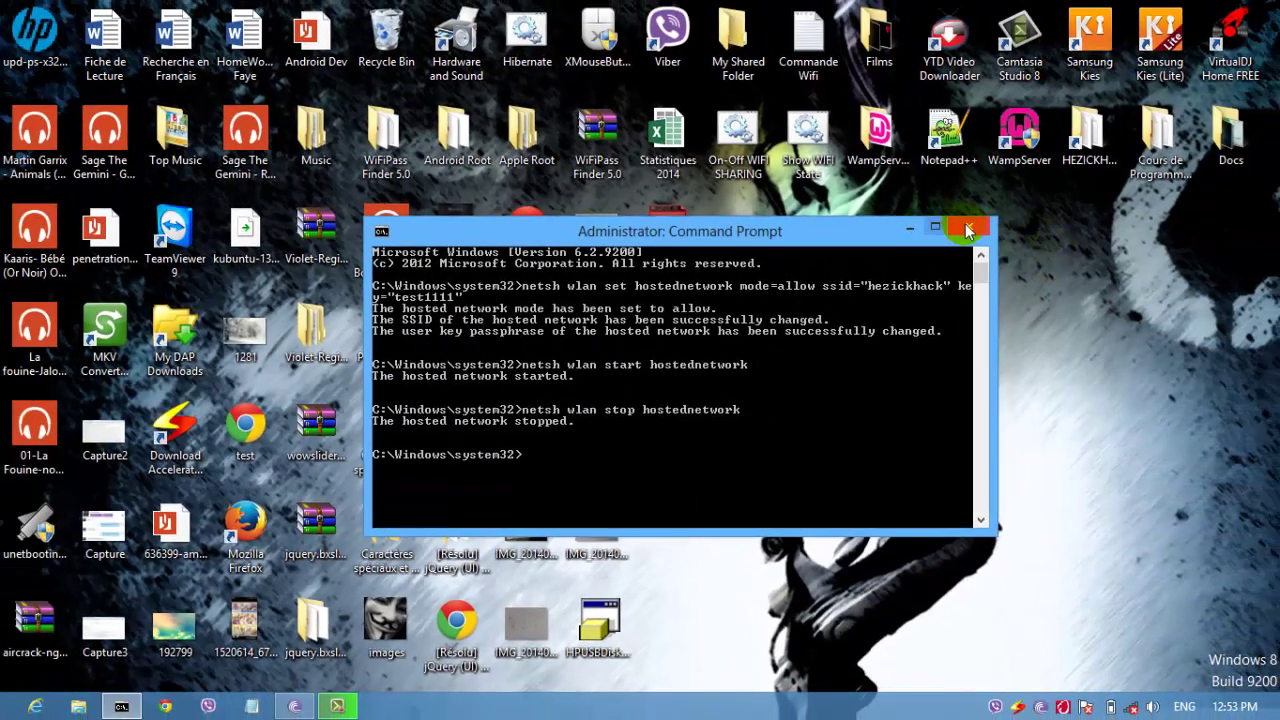
pyautogui.click(968, 230)
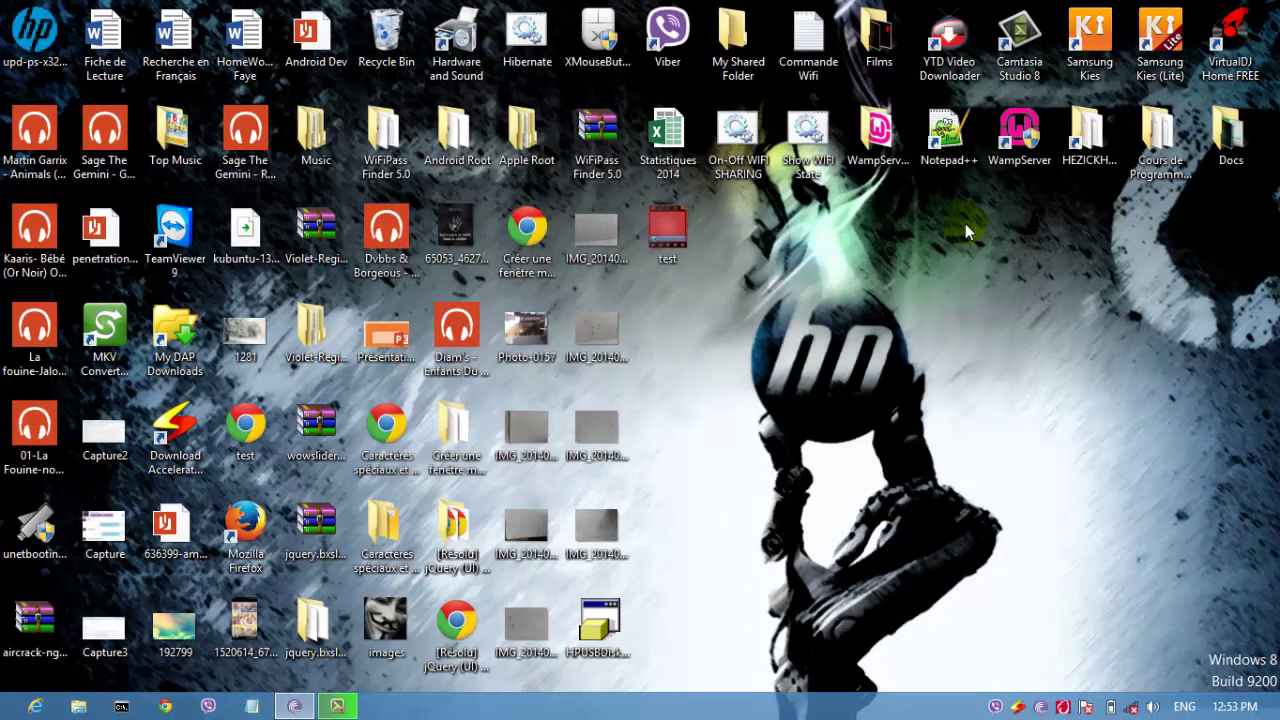